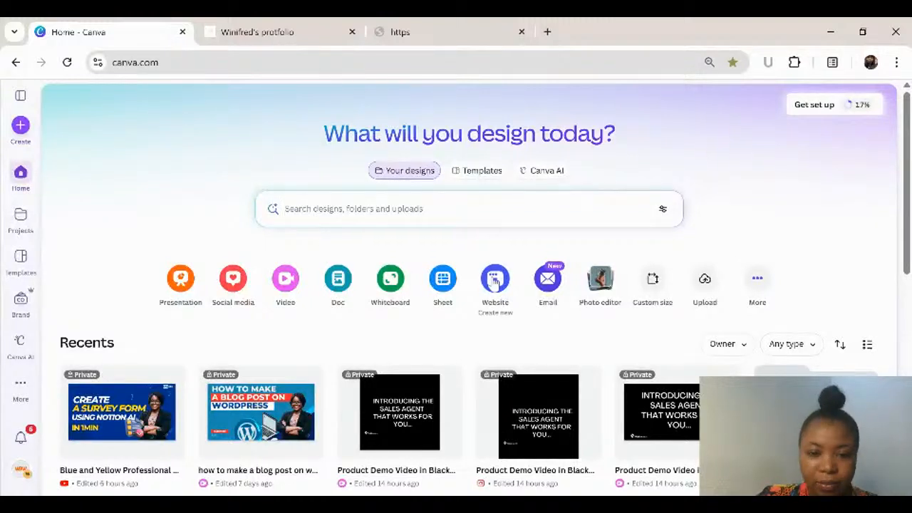
Step: Browse the website templates and open "Tech Website in Neon Green Dark Green Black and White Style" for customizing
{"action": "left_click", "coordinate": [495, 279]}
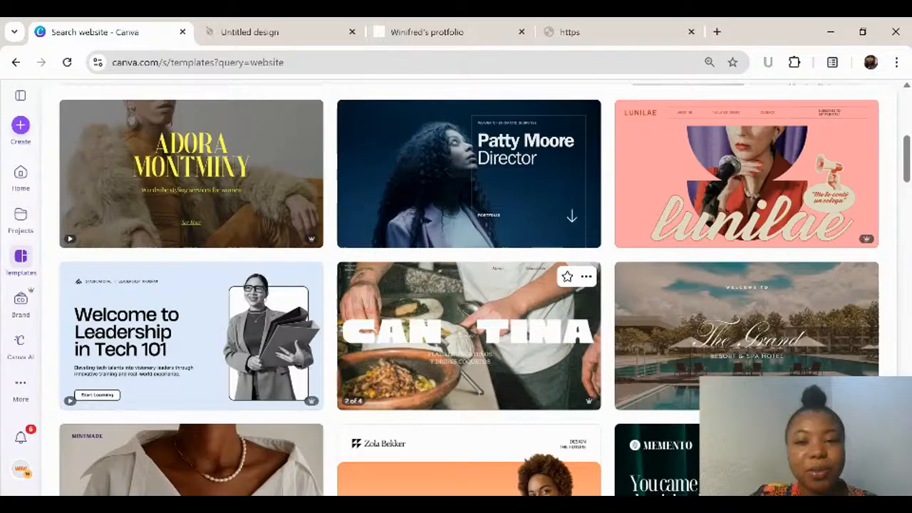
{"action": "scroll", "coordinate": [469, 327], "scroll_direction": "down", "scroll_amount": 2}
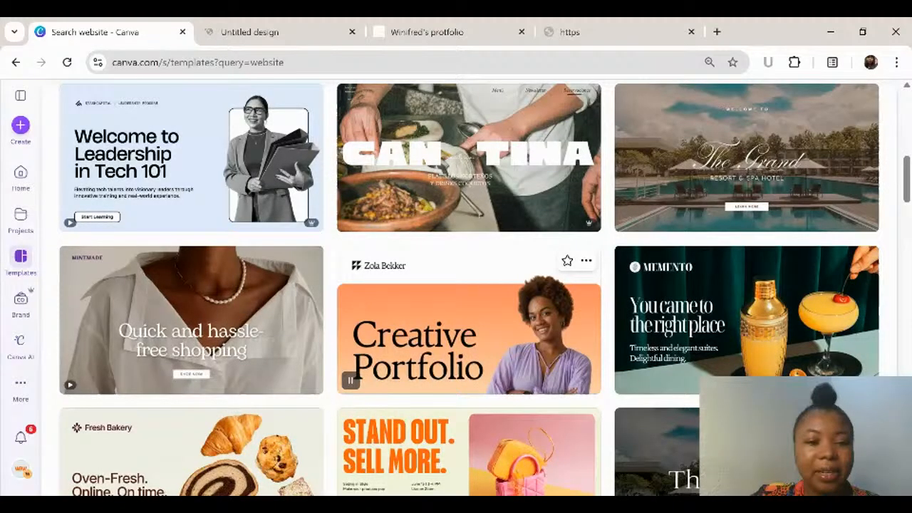
{"action": "scroll", "coordinate": [469, 327], "scroll_direction": "down", "scroll_amount": 6}
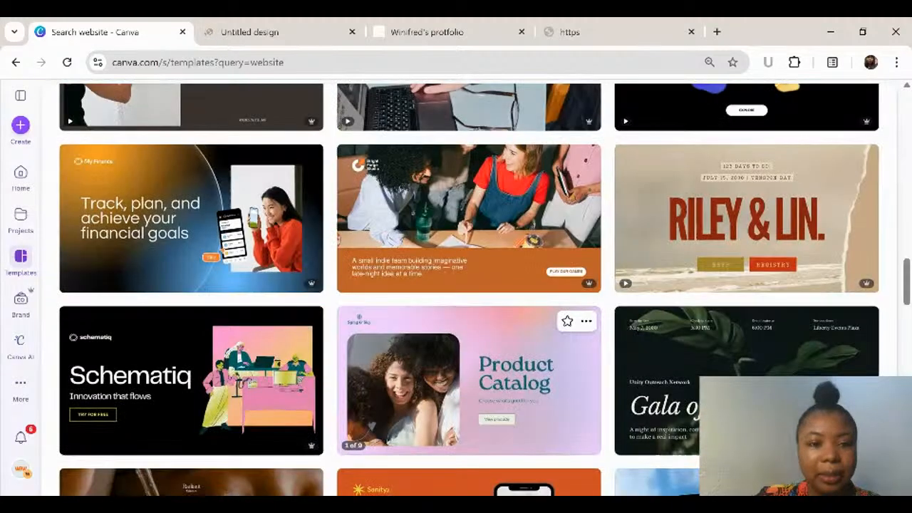
{"action": "scroll", "coordinate": [438, 305], "scroll_direction": "down", "scroll_amount": 3}
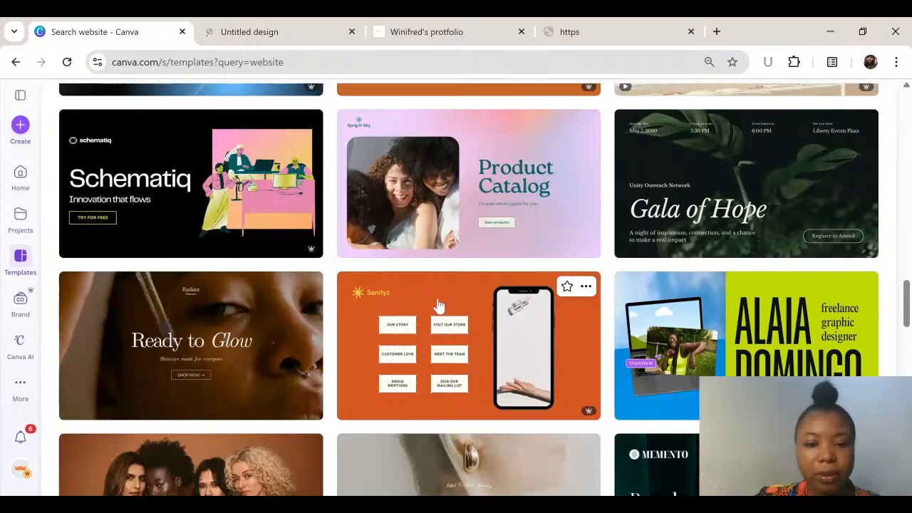
{"action": "scroll", "coordinate": [438, 305], "scroll_direction": "down", "scroll_amount": 9}
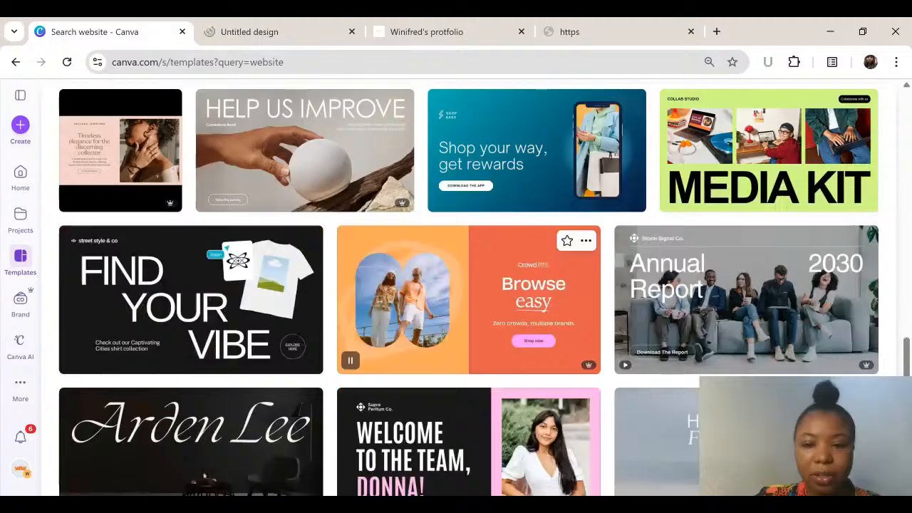
{"action": "scroll", "coordinate": [438, 305], "scroll_direction": "down", "scroll_amount": 1}
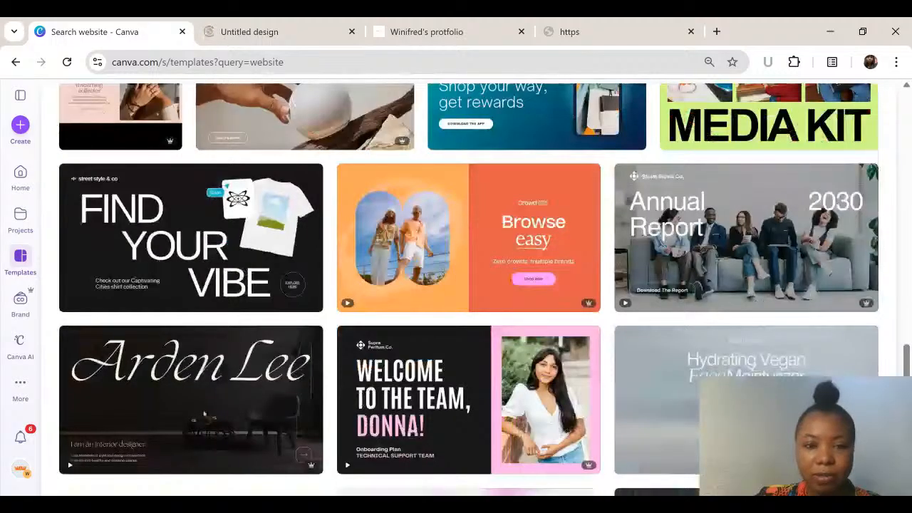
{"action": "scroll", "coordinate": [403, 305], "scroll_direction": "down", "scroll_amount": 5}
{"action": "scroll", "coordinate": [402, 305], "scroll_direction": "up", "scroll_amount": 1}
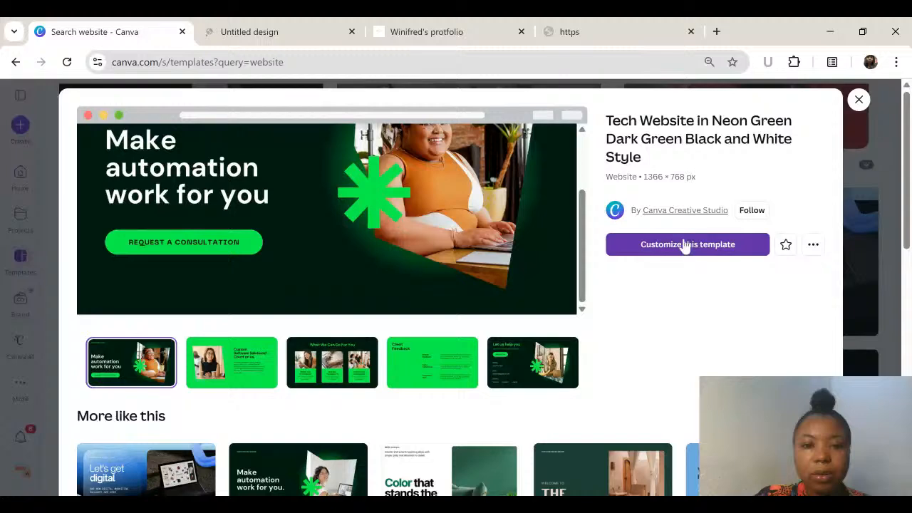
{"action": "left_click", "coordinate": [685, 245]}
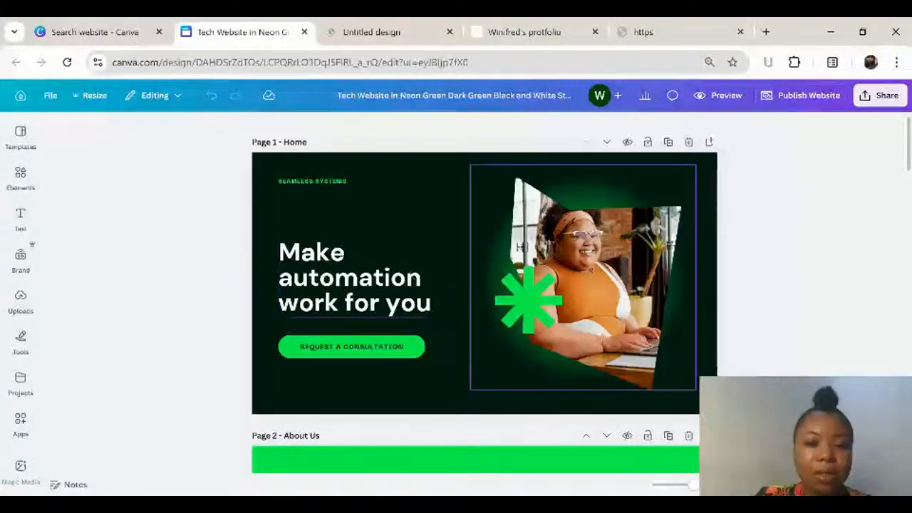
Step: Replace the small "SEAMLESS SYSTEMS" label on the Home page with "WINNY'S MARKETING"
{"action": "scroll", "coordinate": [527, 314], "scroll_direction": "down", "scroll_amount": 3}
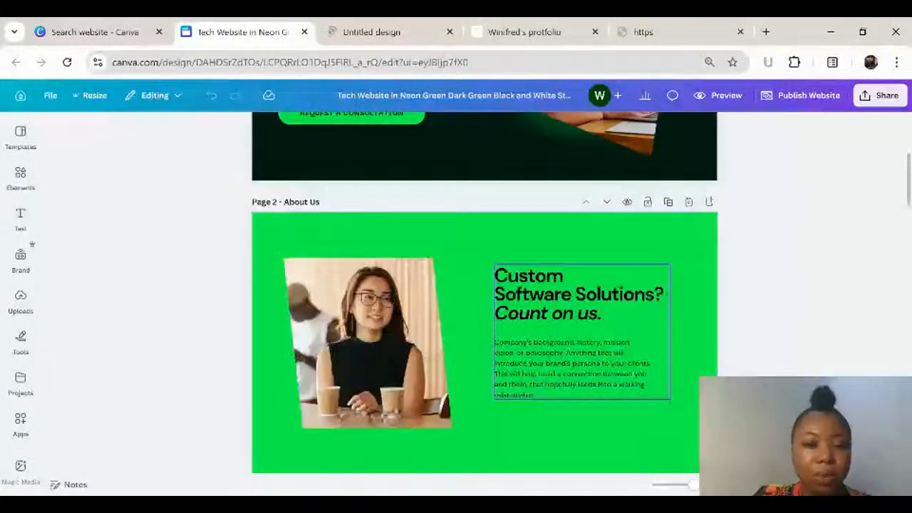
{"action": "scroll", "coordinate": [527, 314], "scroll_direction": "up", "scroll_amount": 4}
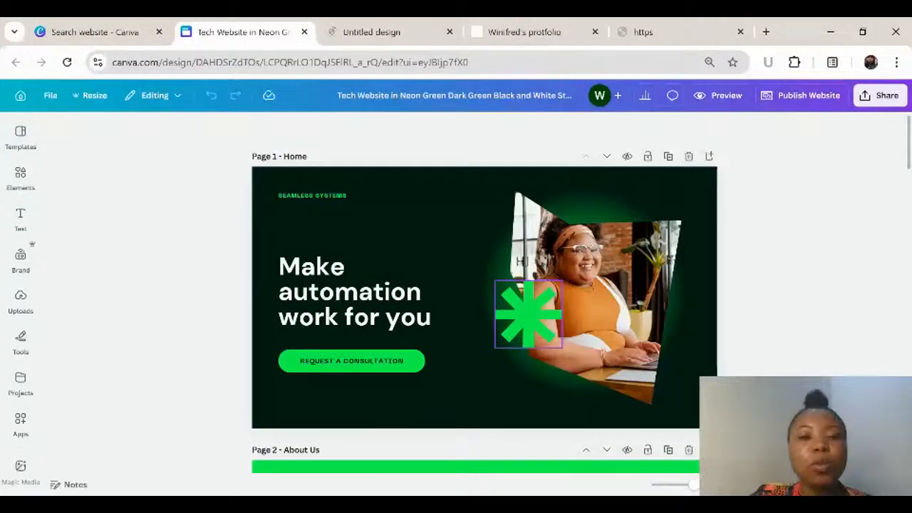
{"action": "double_click", "coordinate": [322, 196]}
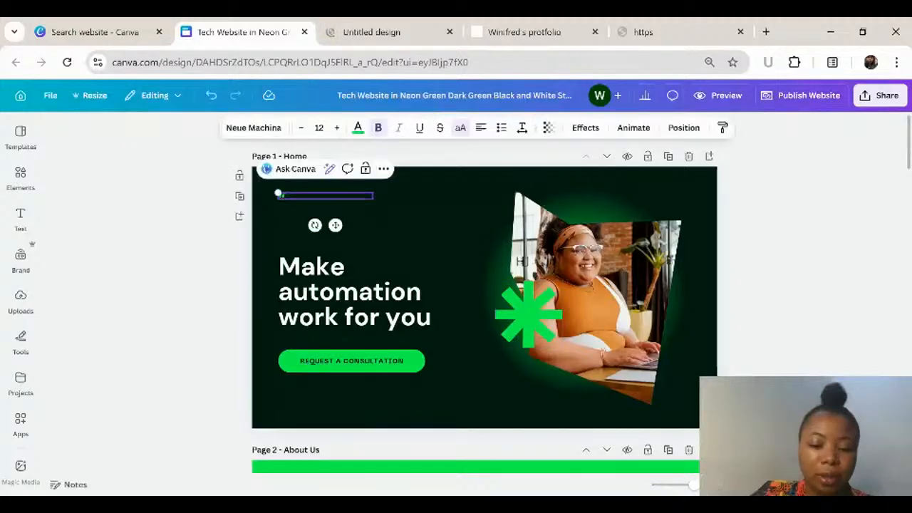
{"action": "type", "text": "WINNYS"}
{"action": "key", "text": "BackSpace"}
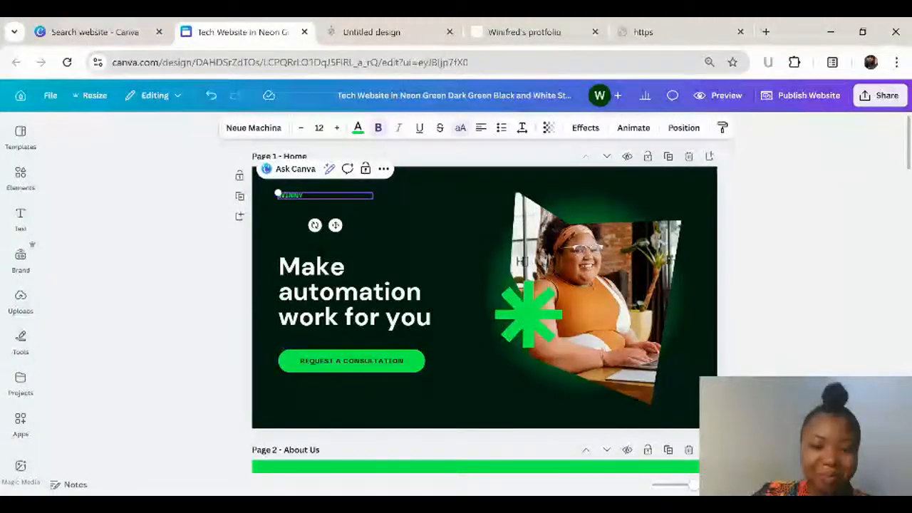
{"action": "type", "text": "'S MARKETIN"}
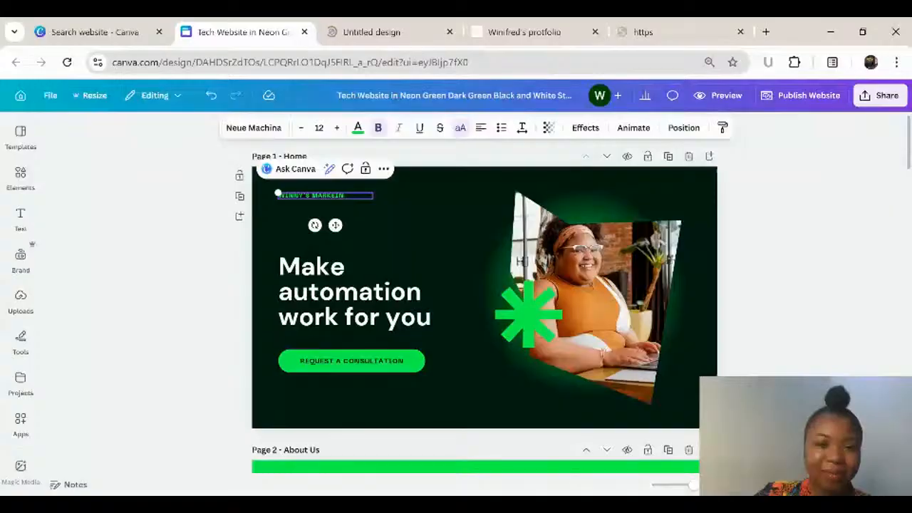
{"action": "type", "text": "G"}
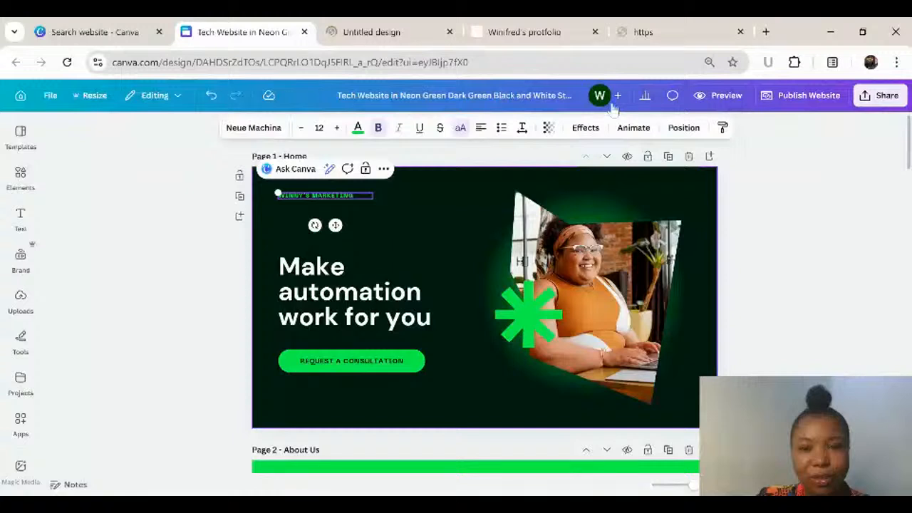
Step: Rename the design as "Winny's markeing"
{"action": "left_click", "coordinate": [525, 32]}
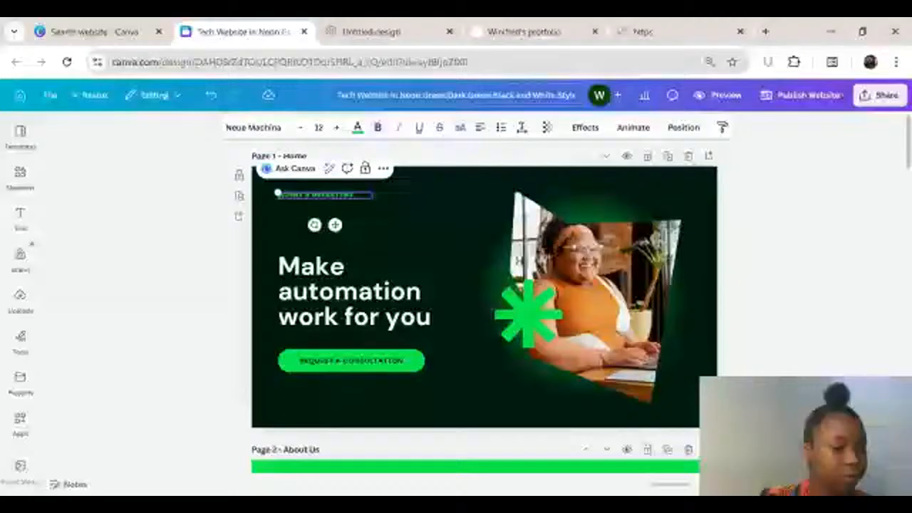
{"action": "key", "text": "ctrl+a"}
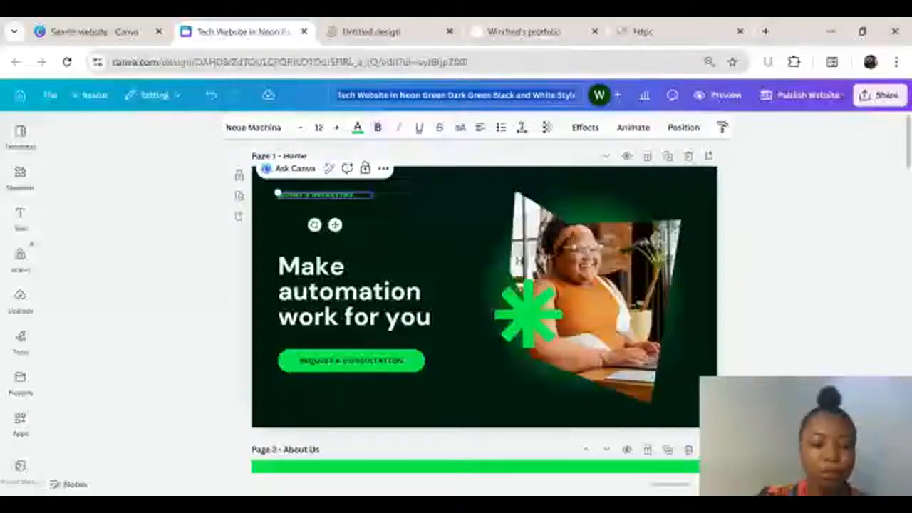
{"action": "type", "text": "Winny's m"}
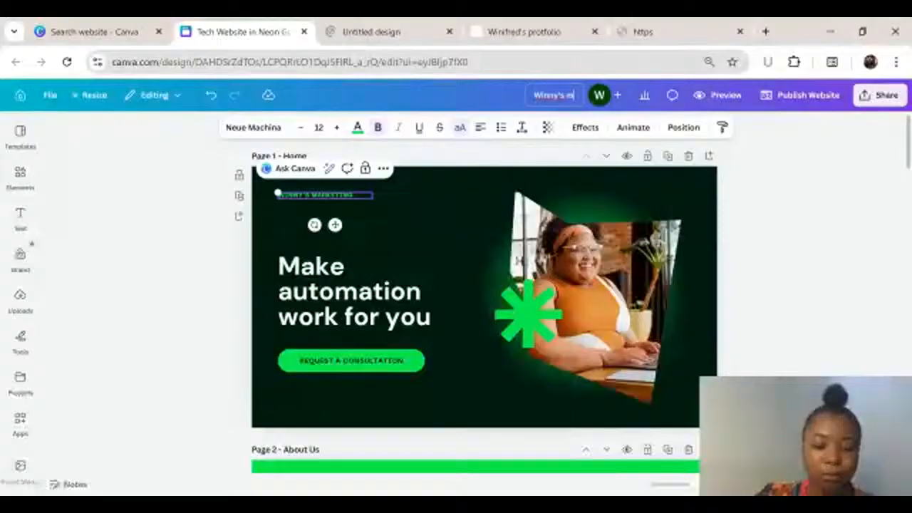
{"action": "type", "text": "arke"}
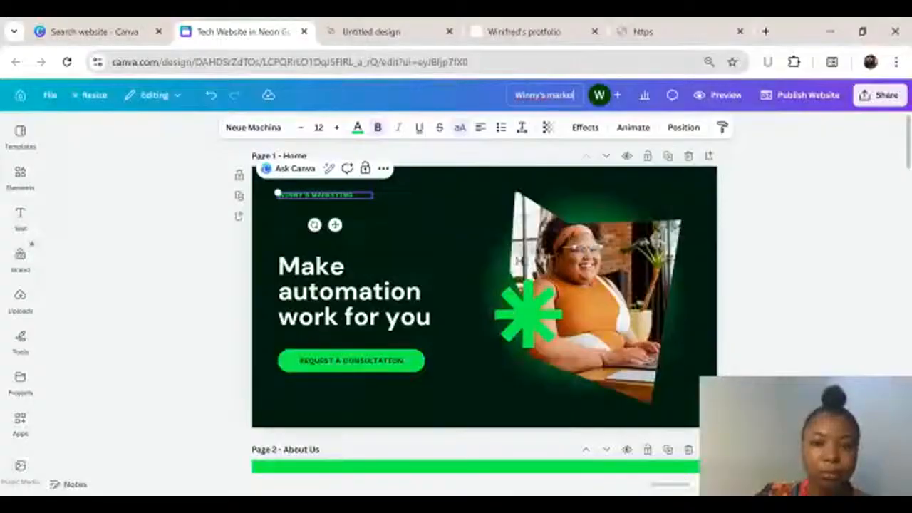
{"action": "type", "text": "ting"}
{"action": "left_click", "coordinate": [456, 253]}
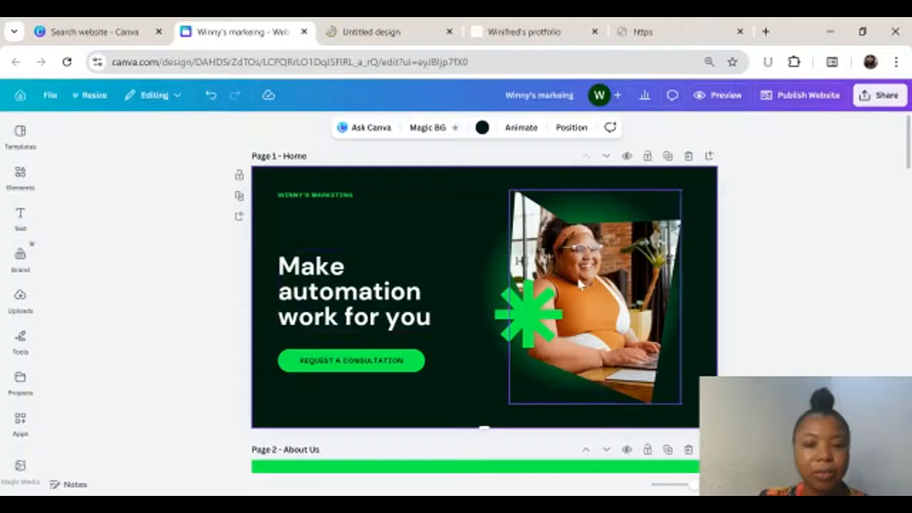
Step: Try deleting the hero photo from its frame on the Home page and undo the deletion
{"action": "left_click", "coordinate": [618, 273]}
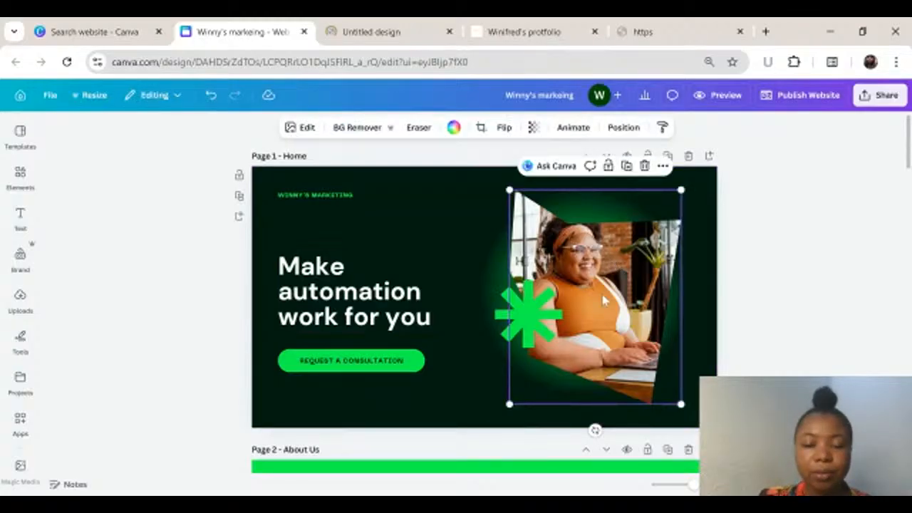
{"action": "key", "text": "Delete"}
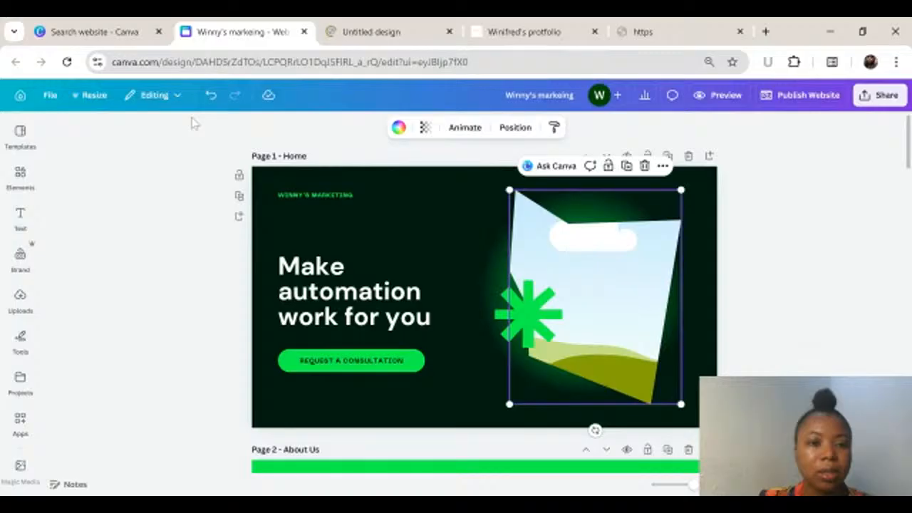
{"action": "left_click", "coordinate": [211, 95]}
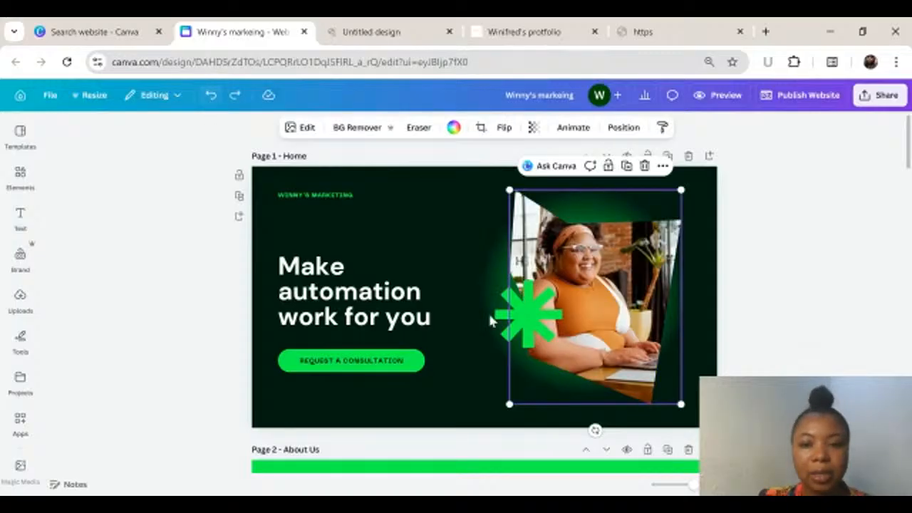
{"action": "double_click", "coordinate": [600, 282]}
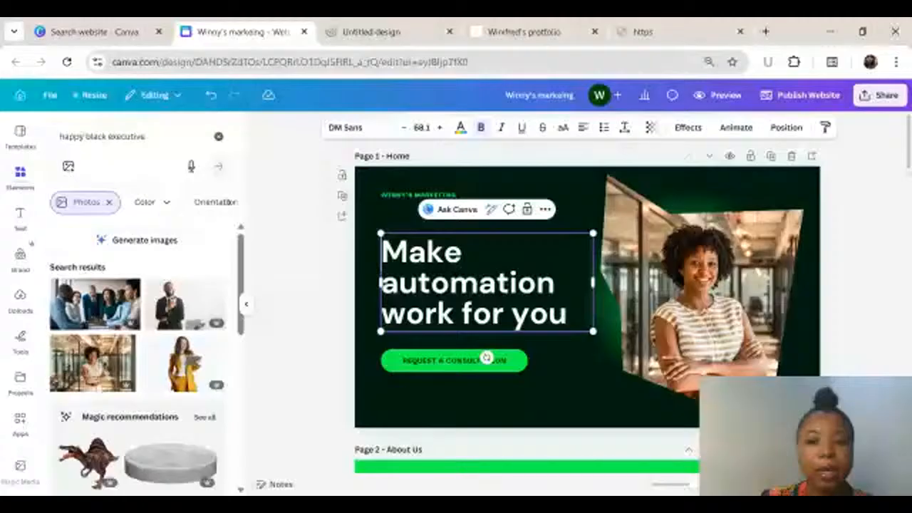
Step: Replace the Home page's main heading with "Skyrocket your Growth by 1000%"
{"action": "type", "text": "S"}
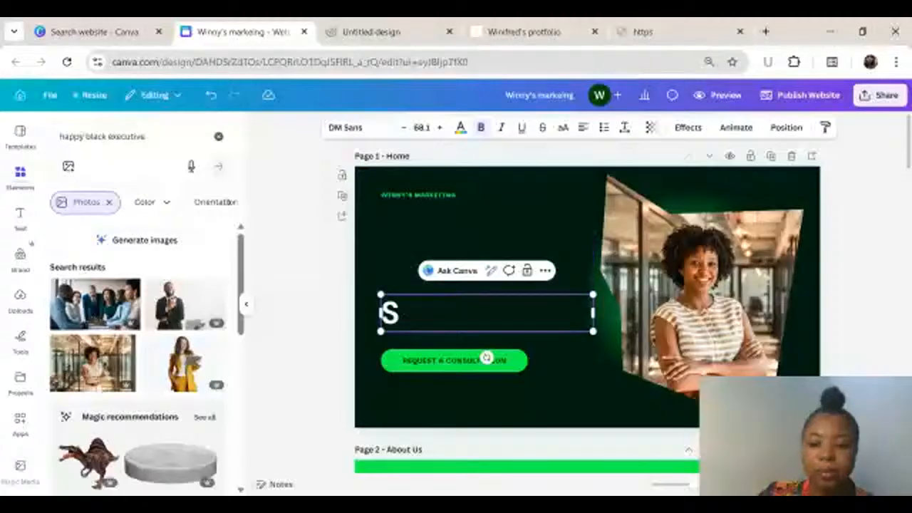
{"action": "key", "text": "BackSpace"}
{"action": "type", "text": "Incr"}
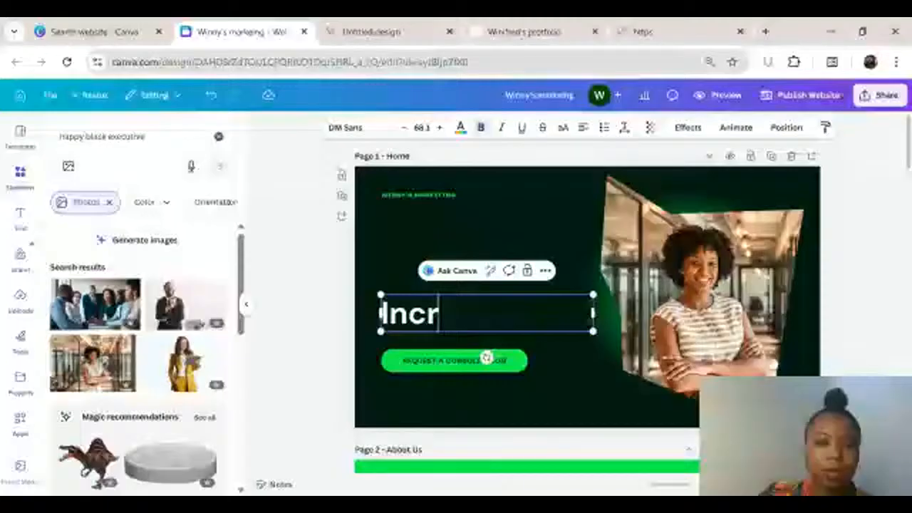
{"action": "key", "text": "BackSpace"}
{"action": "key", "text": "BackSpace"}
{"action": "key", "text": "BackSpace"}
{"action": "key", "text": "BackSpace"}
{"action": "type", "text": "Sky"}
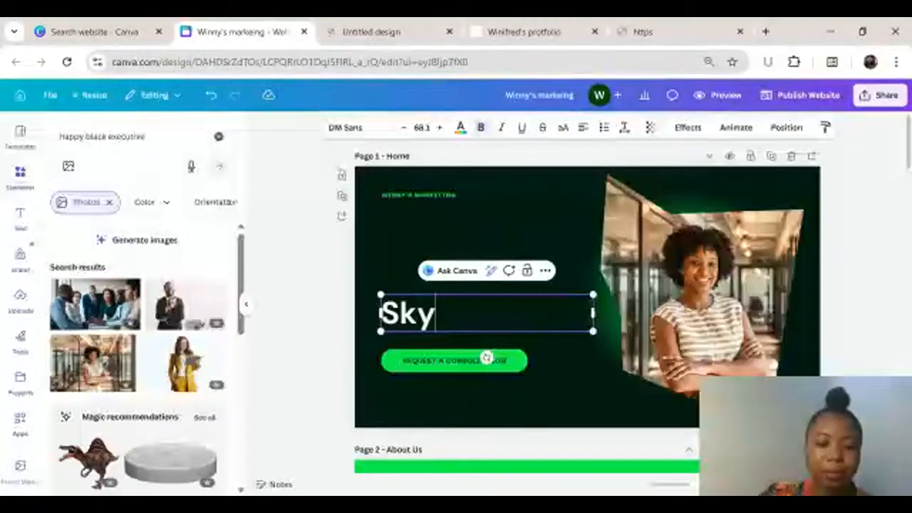
{"action": "type", "text": "rocke"}
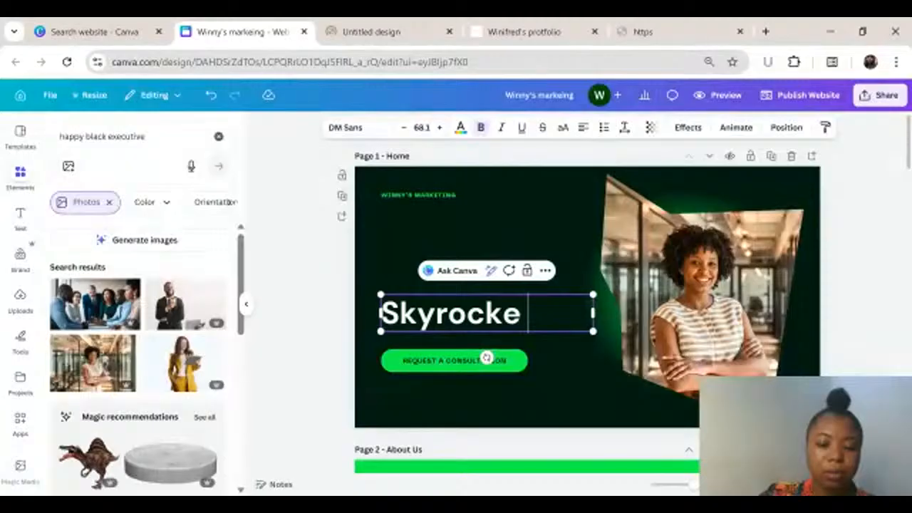
{"action": "type", "text": "t your "}
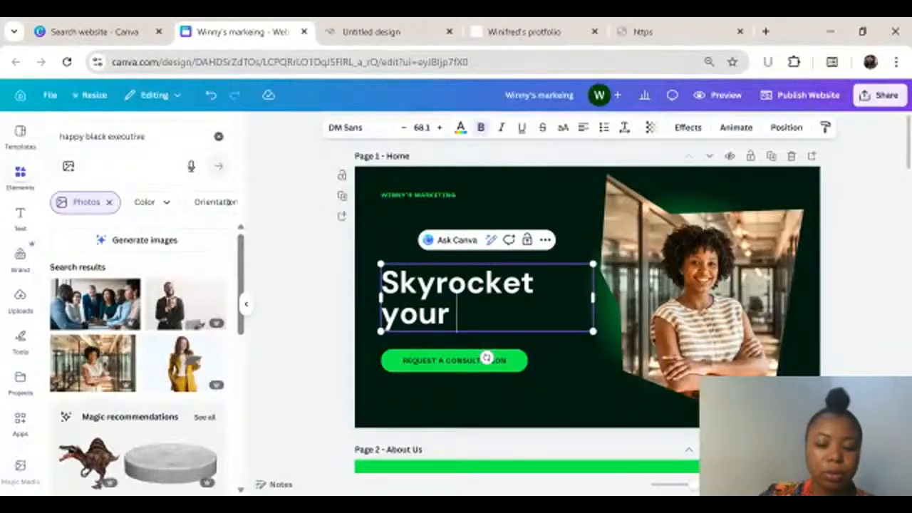
{"action": "type", "text": "Growt"}
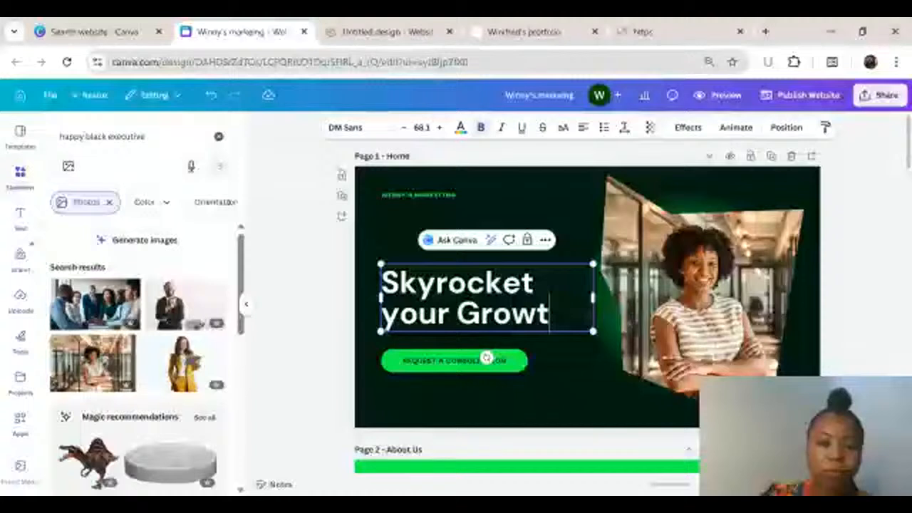
{"action": "type", "text": "h by 100"}
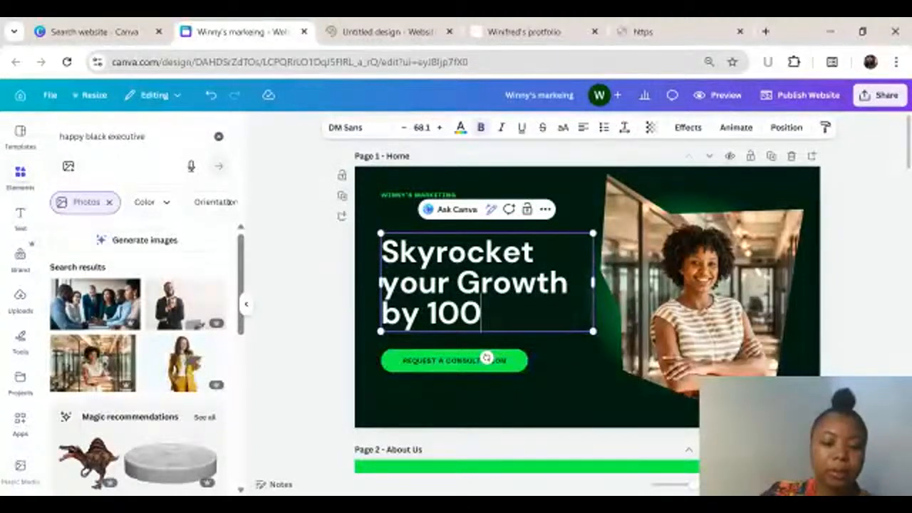
{"action": "type", "text": "05"}
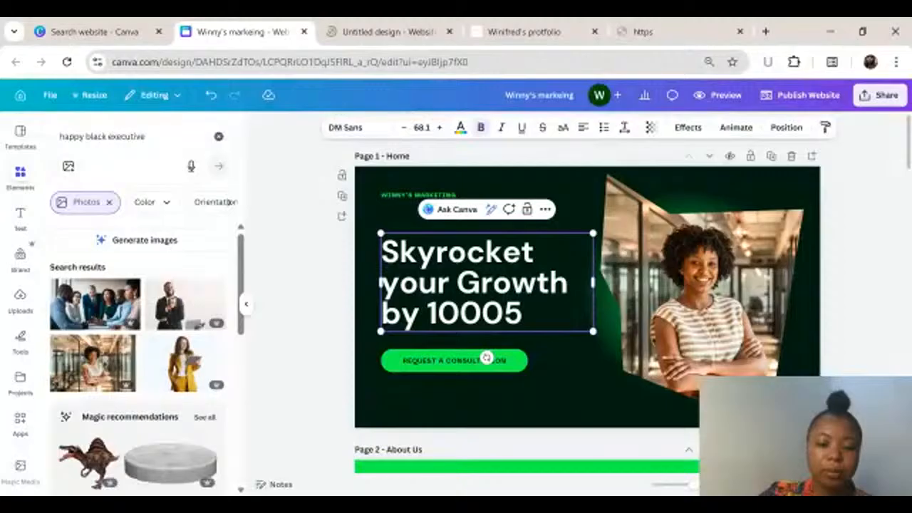
{"action": "key", "text": "BackSpace"}
{"action": "type", "text": "%"}
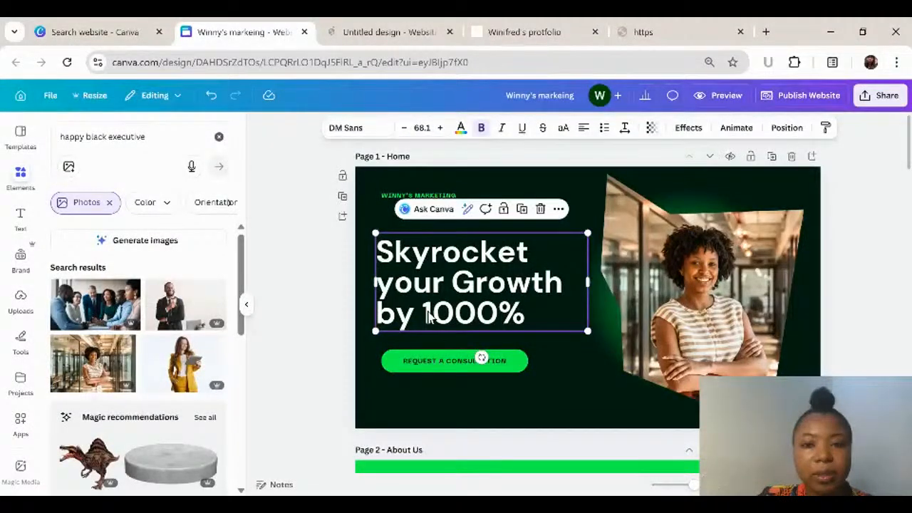
Step: Colour the "1000%" part of the Home page heading green
{"action": "double_click", "coordinate": [428, 317]}
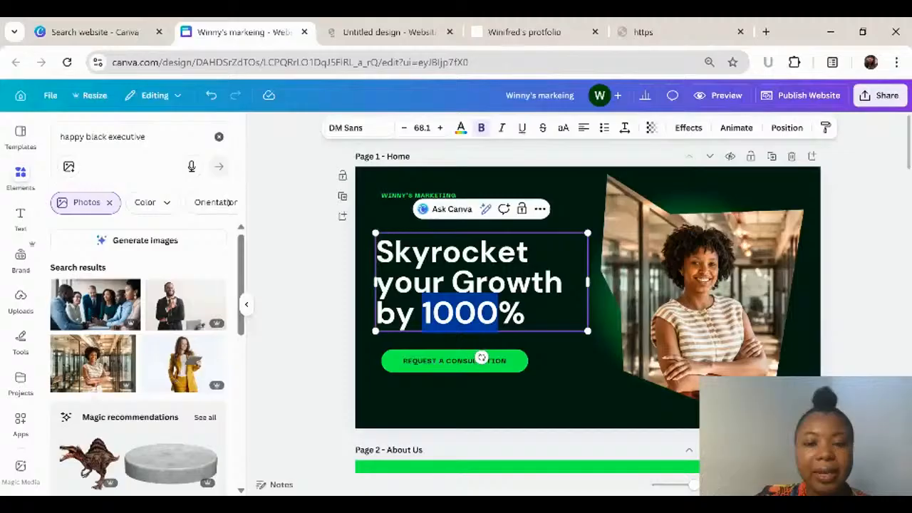
{"action": "key", "text": "shift+Right"}
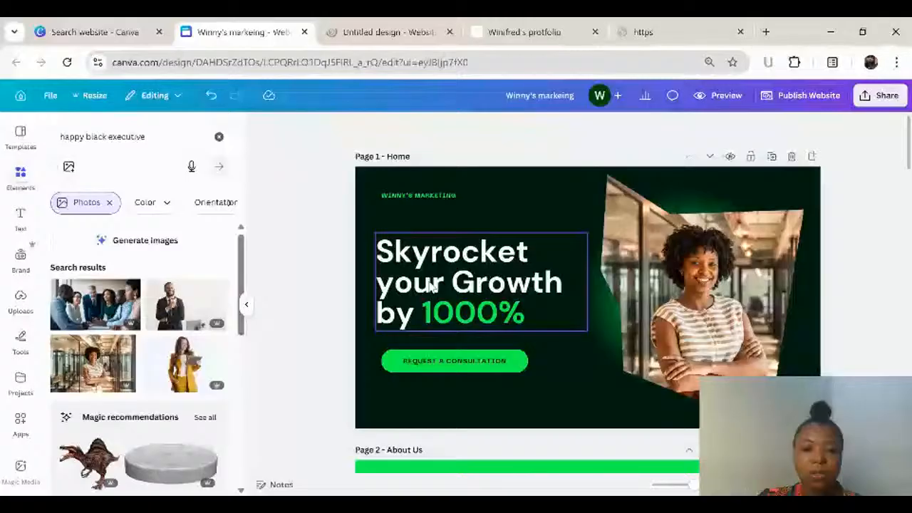
Step: Replace the Home page button's label with "SEND US A MESSAGE"
{"action": "left_click", "coordinate": [484, 361]}
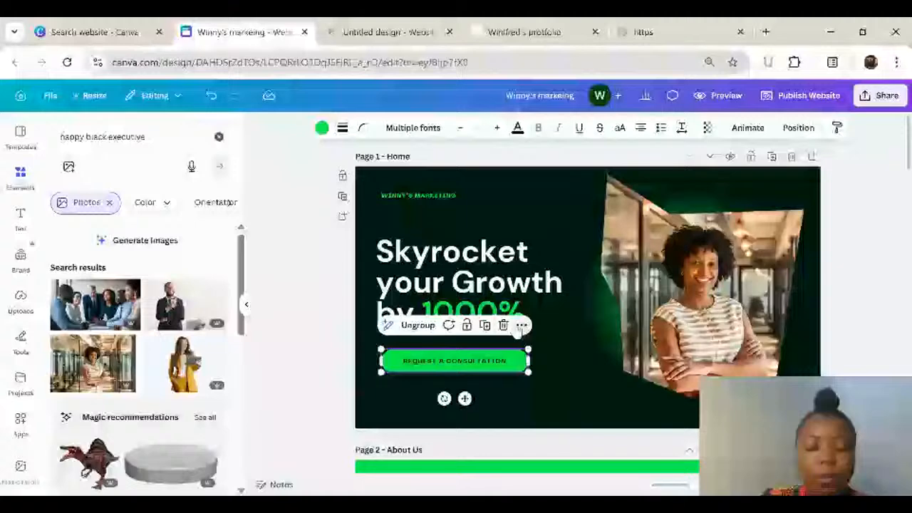
{"action": "double_click", "coordinate": [399, 359]}
{"action": "type", "text": "CONTA"}
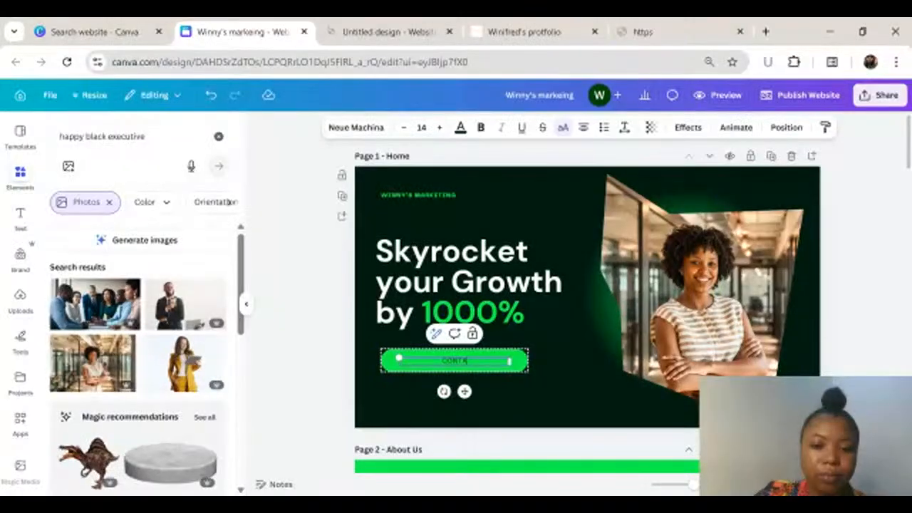
{"action": "key", "text": "BackSpace"}
{"action": "key", "text": "BackSpace"}
{"action": "key", "text": "BackSpace"}
{"action": "key", "text": "BackSpace"}
{"action": "key", "text": "BackSpace"}
{"action": "type", "text": "GE"}
{"action": "type", "text": "ND US"}
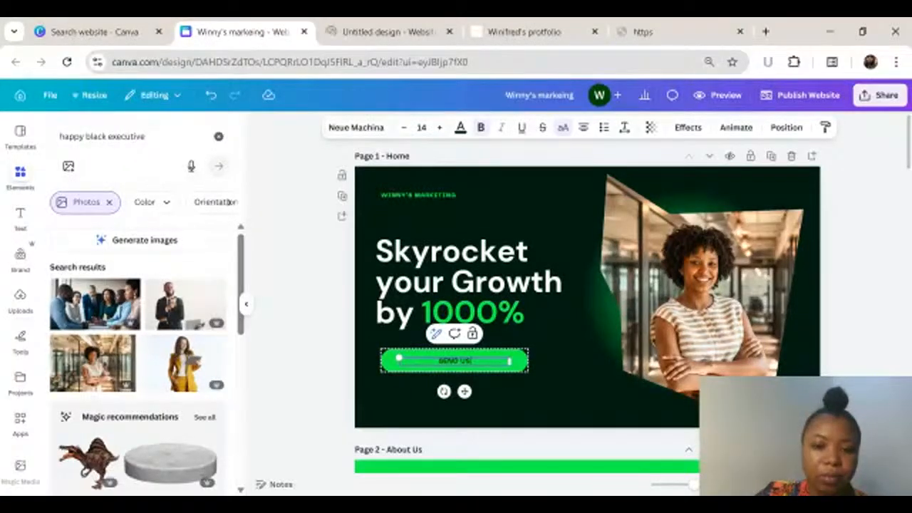
{"action": "type", "text": " A MESSA"}
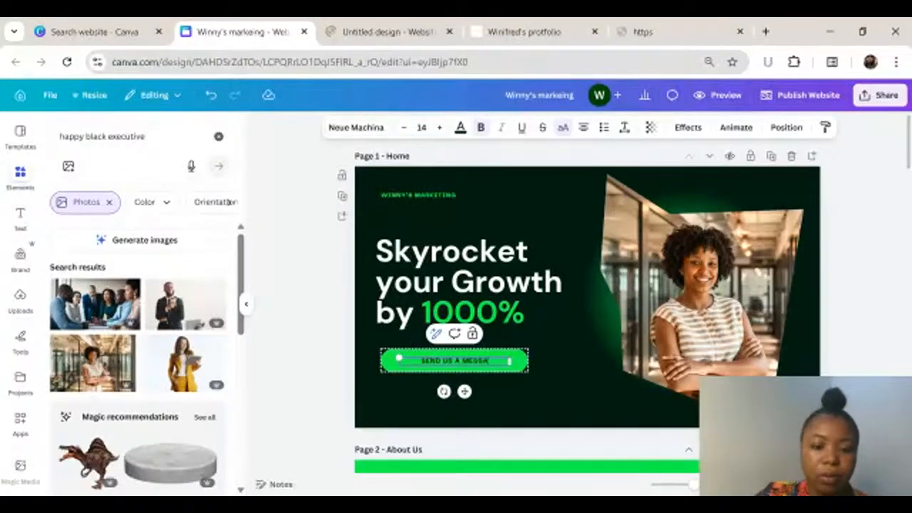
{"action": "type", "text": "GE"}
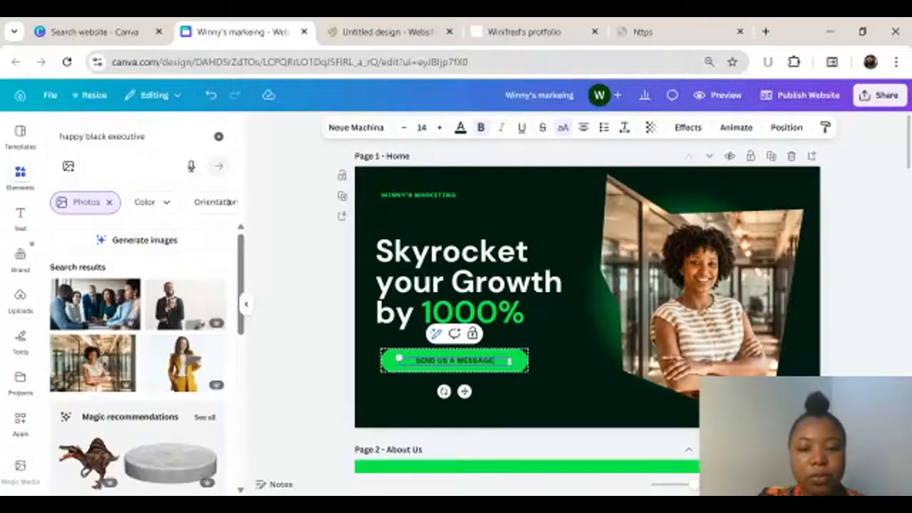
{"action": "left_click", "coordinate": [524, 367]}
Step: Change the link on the Home page button's text from the Contact page to page 2, About Us
{"action": "left_click", "coordinate": [458, 365]}
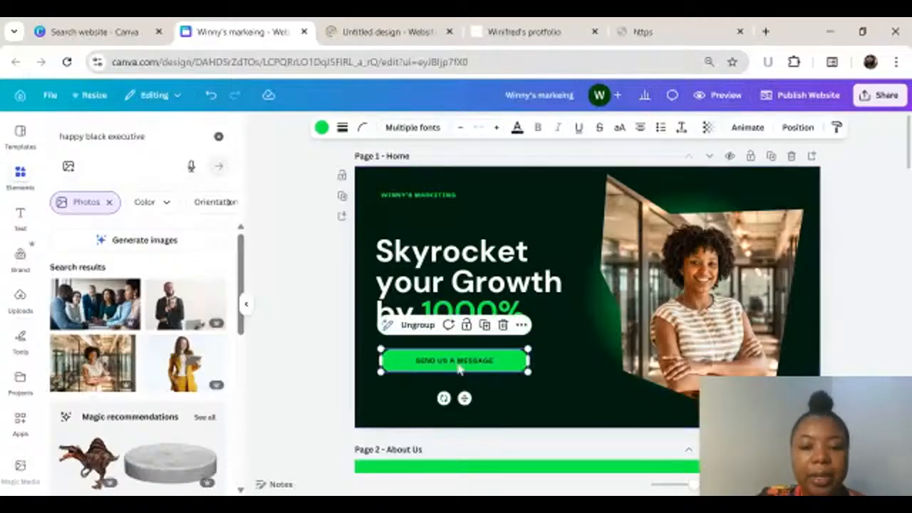
{"action": "left_click", "coordinate": [521, 324]}
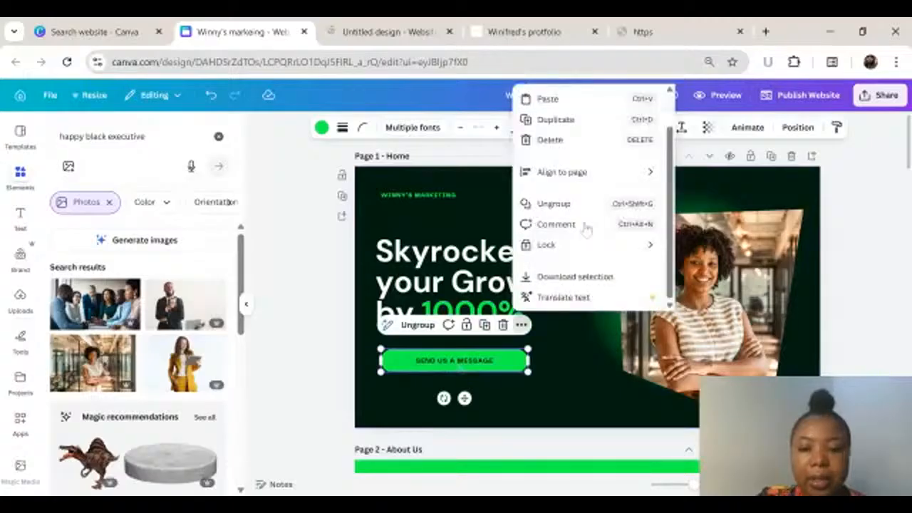
{"action": "scroll", "coordinate": [585, 228], "scroll_direction": "up", "scroll_amount": 1}
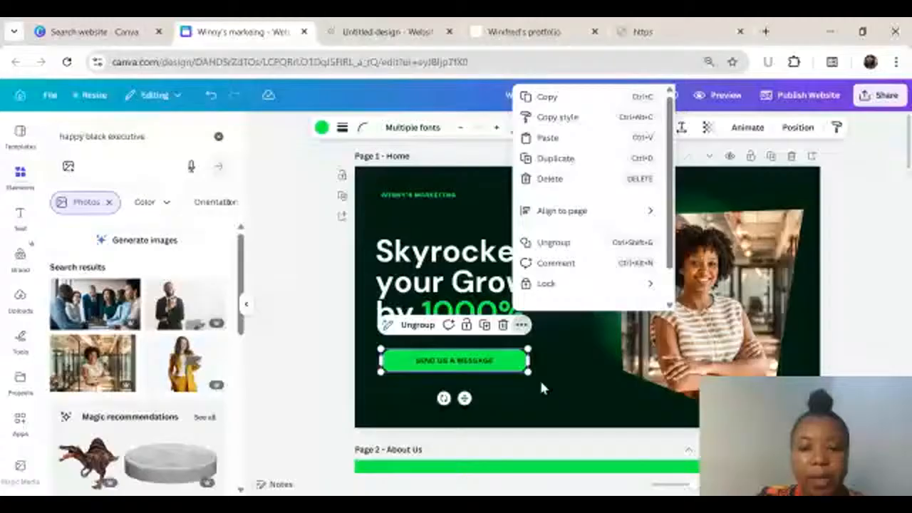
{"action": "double_click", "coordinate": [456, 360]}
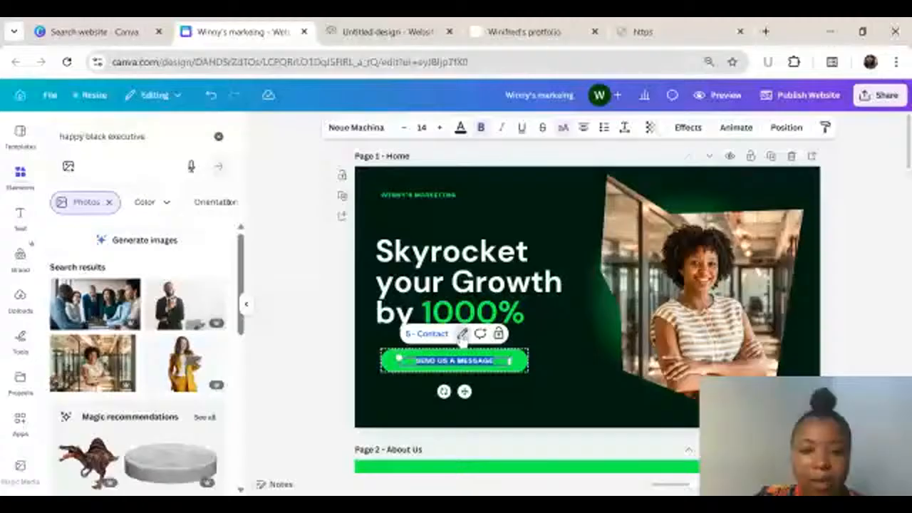
{"action": "left_click", "coordinate": [462, 335]}
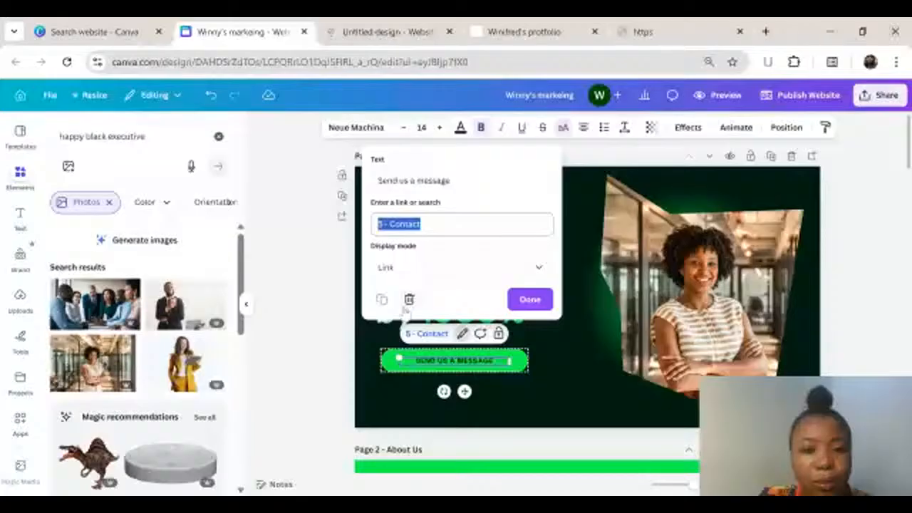
{"action": "key", "text": "BackSpace"}
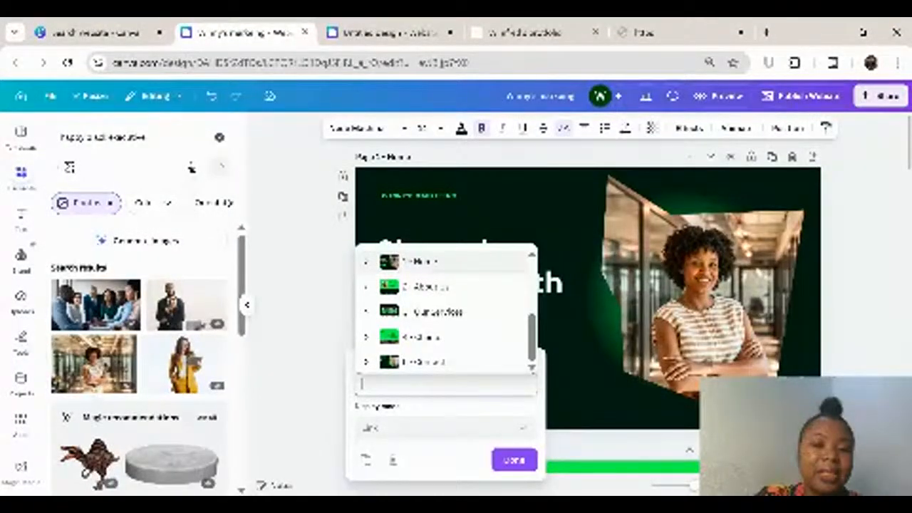
{"action": "left_click", "coordinate": [427, 287]}
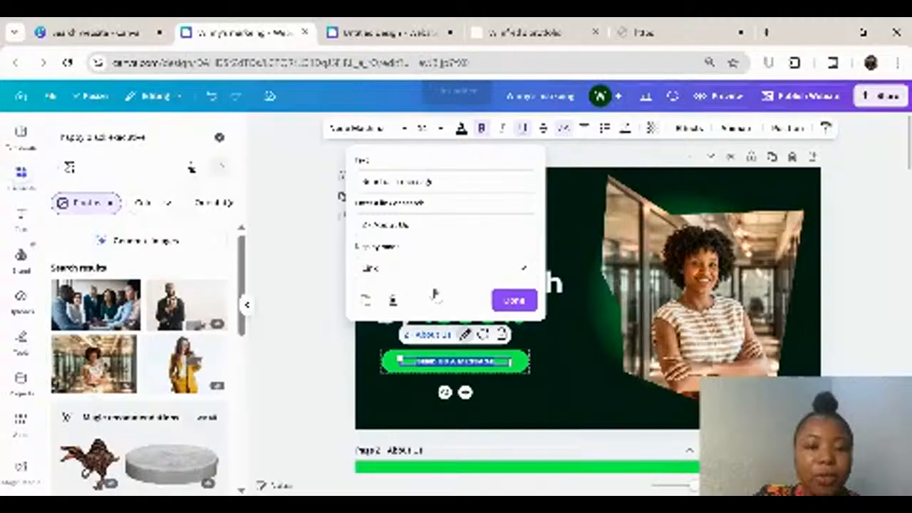
{"action": "left_click", "coordinate": [583, 364]}
Step: Look through the website's pages below Home and come back to the Home page button
{"action": "left_click", "coordinate": [468, 364]}
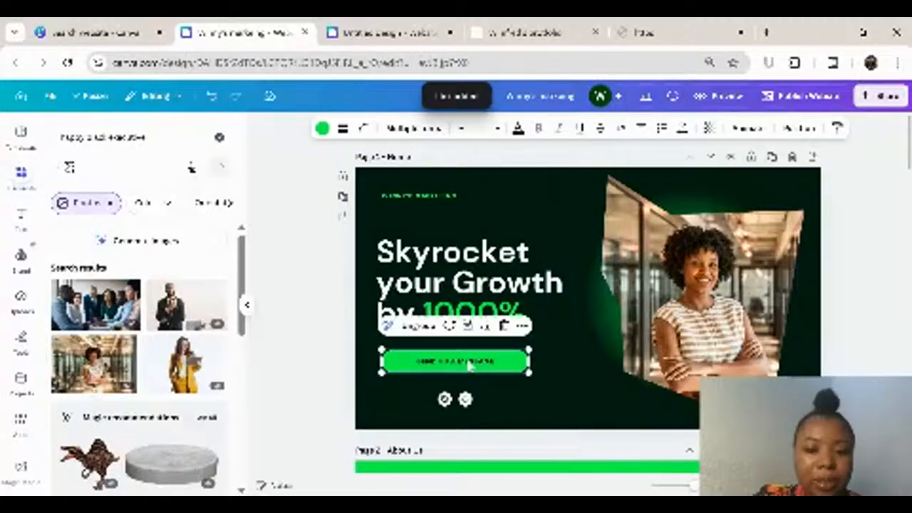
{"action": "scroll", "coordinate": [569, 346], "scroll_direction": "down", "scroll_amount": 1}
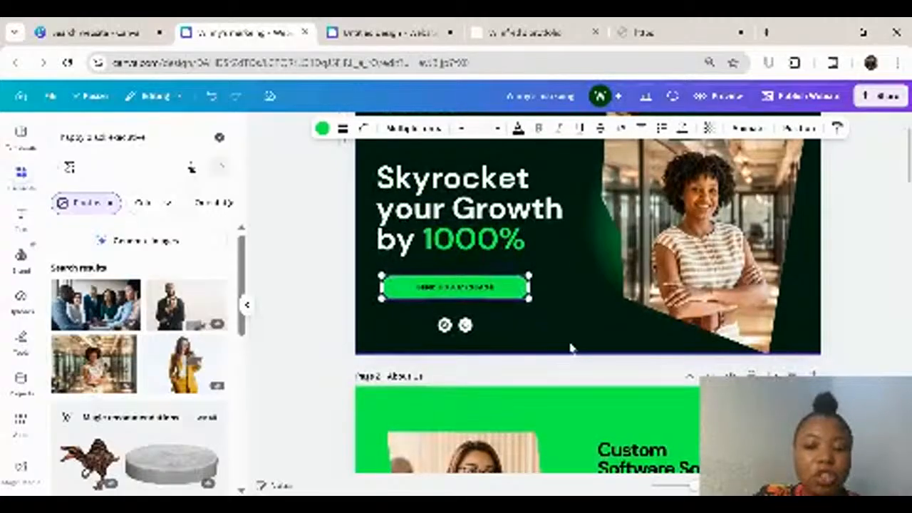
{"action": "scroll", "coordinate": [570, 348], "scroll_direction": "down", "scroll_amount": 4}
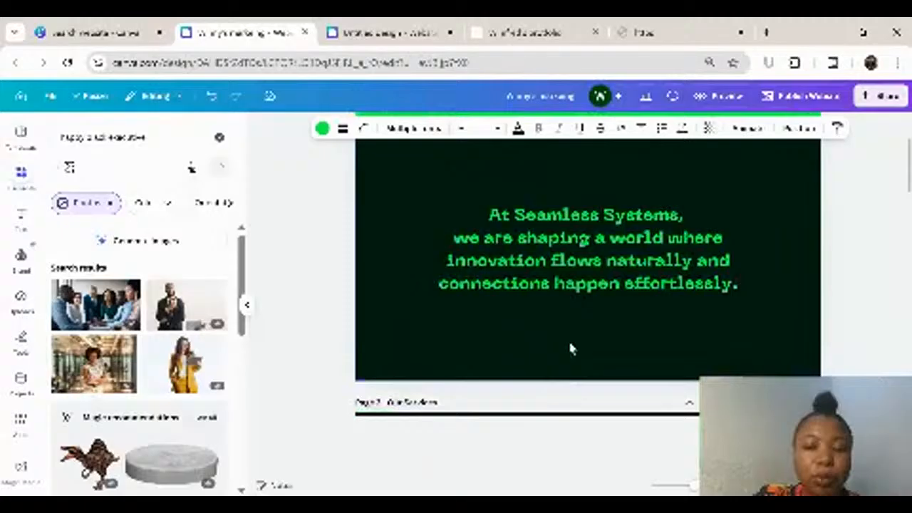
{"action": "scroll", "coordinate": [570, 348], "scroll_direction": "down", "scroll_amount": 5}
{"action": "scroll", "coordinate": [602, 471], "scroll_direction": "up", "scroll_amount": 3}
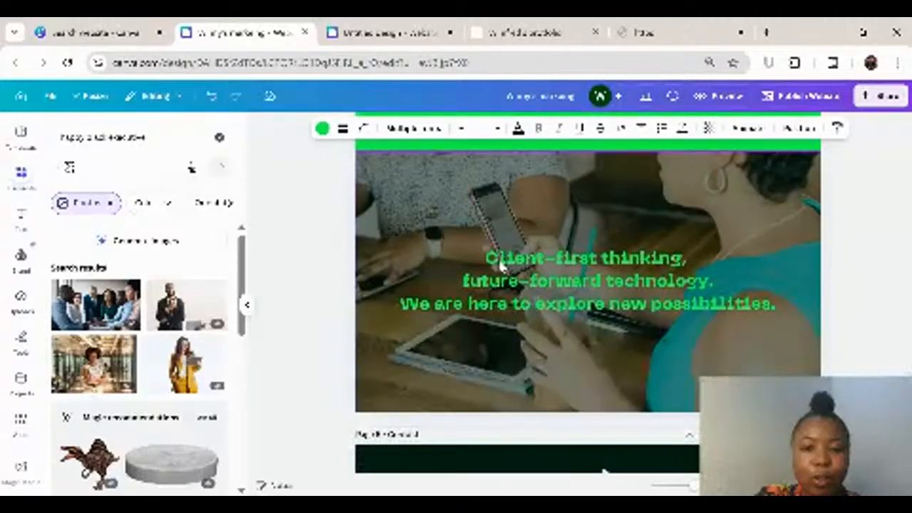
{"action": "scroll", "coordinate": [503, 266], "scroll_direction": "up", "scroll_amount": 4}
{"action": "scroll", "coordinate": [606, 246], "scroll_direction": "up", "scroll_amount": 4}
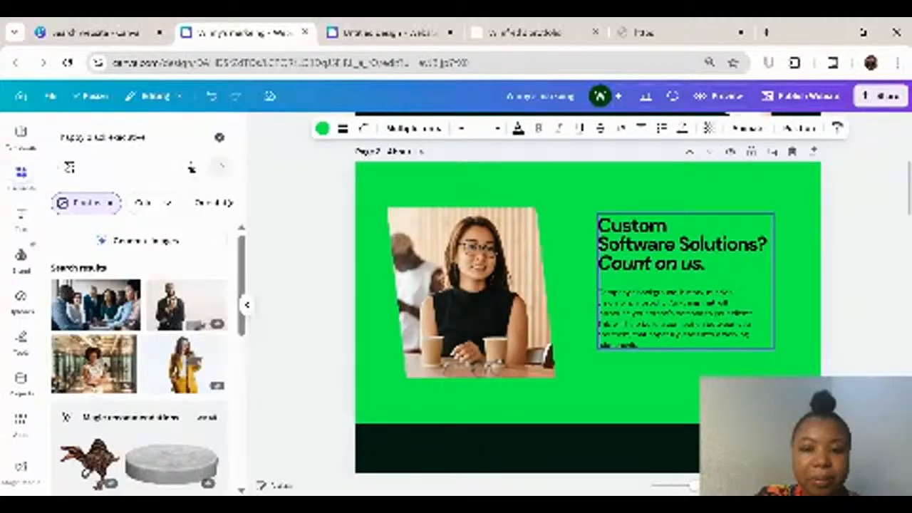
{"action": "scroll", "coordinate": [684, 277], "scroll_direction": "up", "scroll_amount": 1}
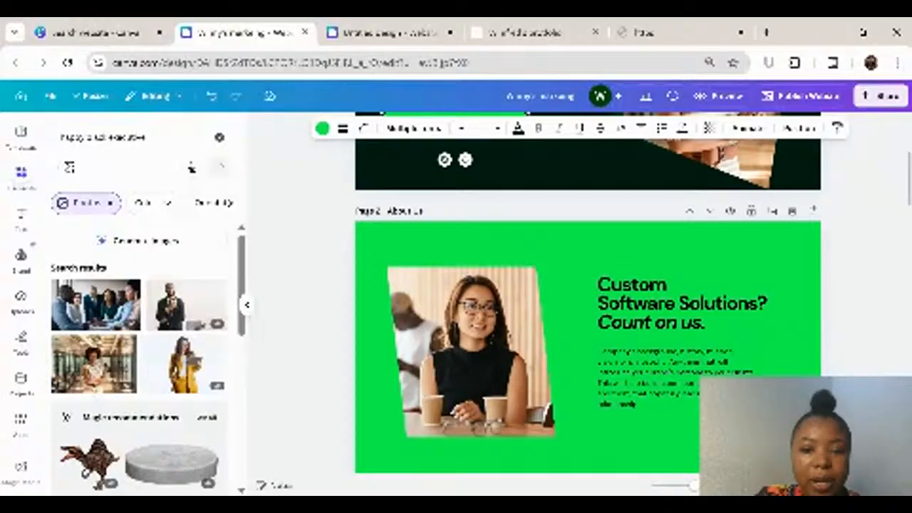
{"action": "scroll", "coordinate": [488, 344], "scroll_direction": "up", "scroll_amount": 3}
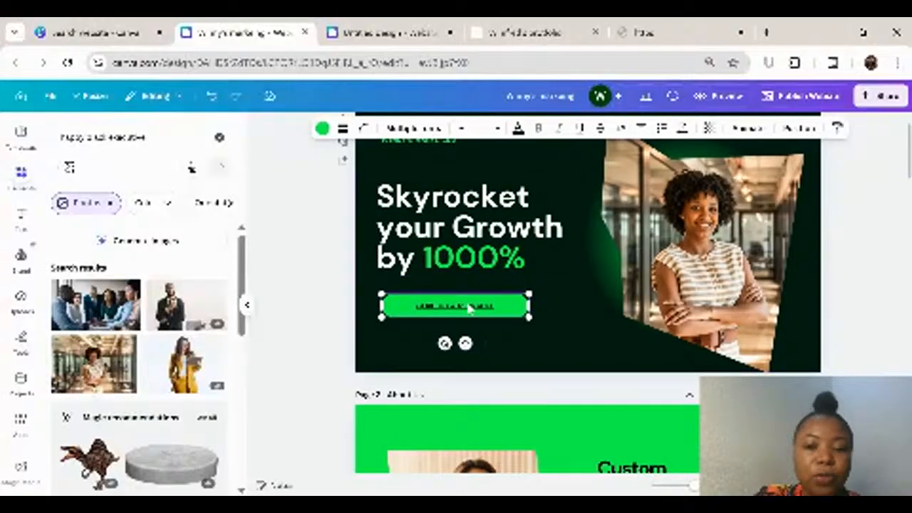
Step: Clear the About Us destination from the "Send us a message" text's link
{"action": "right_click", "coordinate": [499, 305]}
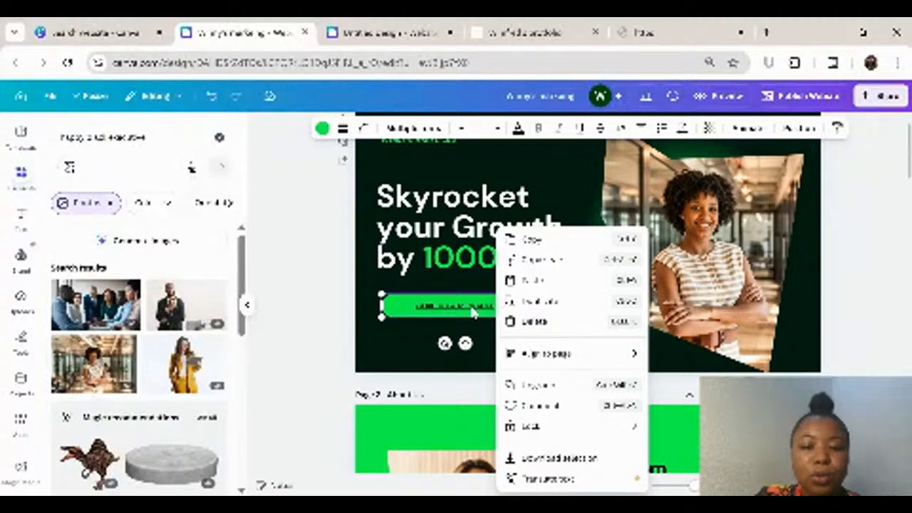
{"action": "double_click", "coordinate": [474, 312]}
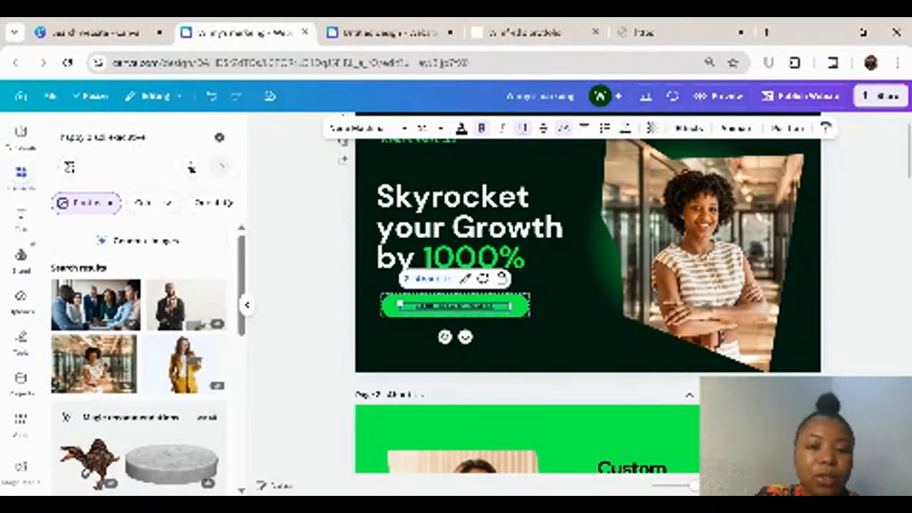
{"action": "left_click_drag", "start_coordinate": [466, 307], "coordinate": [495, 306]}
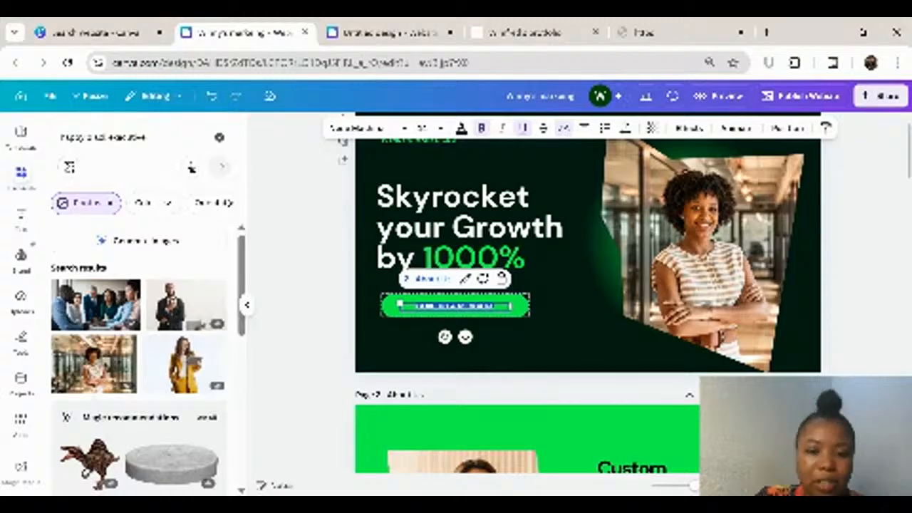
{"action": "left_click", "coordinate": [463, 278]}
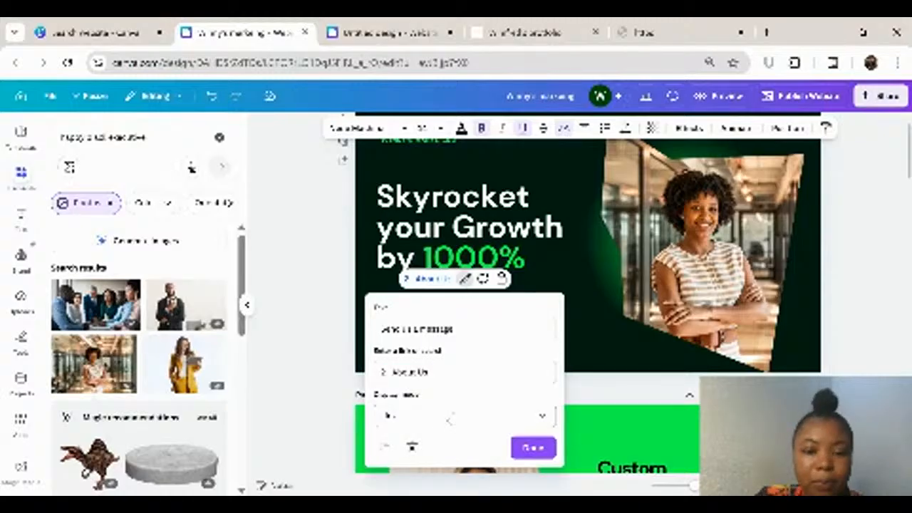
{"action": "left_click", "coordinate": [448, 418]}
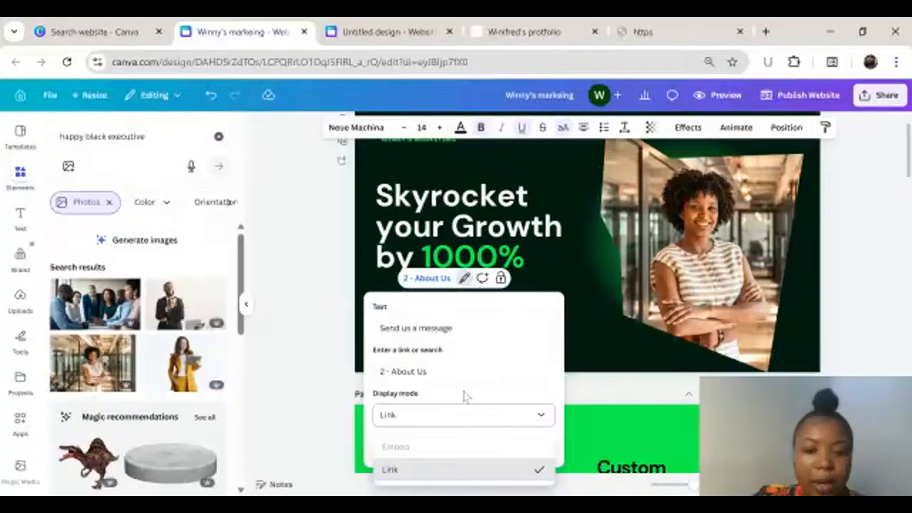
{"action": "left_click", "coordinate": [456, 371]}
{"action": "key", "text": "BackSpace"}
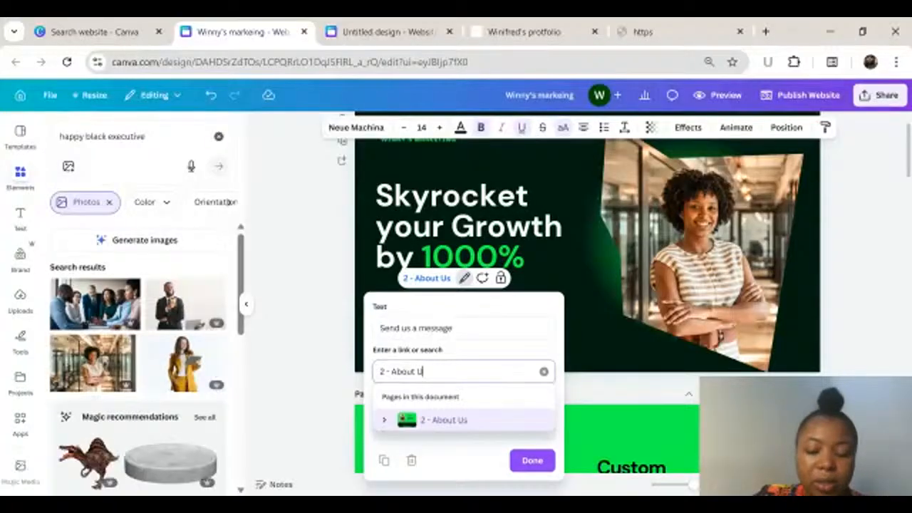
{"action": "key", "text": "BackSpace"}
{"action": "key", "text": "BackSpace"}
{"action": "key", "text": "BackSpace"}
{"action": "key", "text": "BackSpace"}
{"action": "key", "text": "BackSpace"}
{"action": "key", "text": "BackSpace"}
{"action": "key", "text": "BackSpace"}
{"action": "key", "text": "BackSpace"}
{"action": "key", "text": "BackSpace"}
{"action": "key", "text": "BackSpace"}
{"action": "key", "text": "BackSpace"}
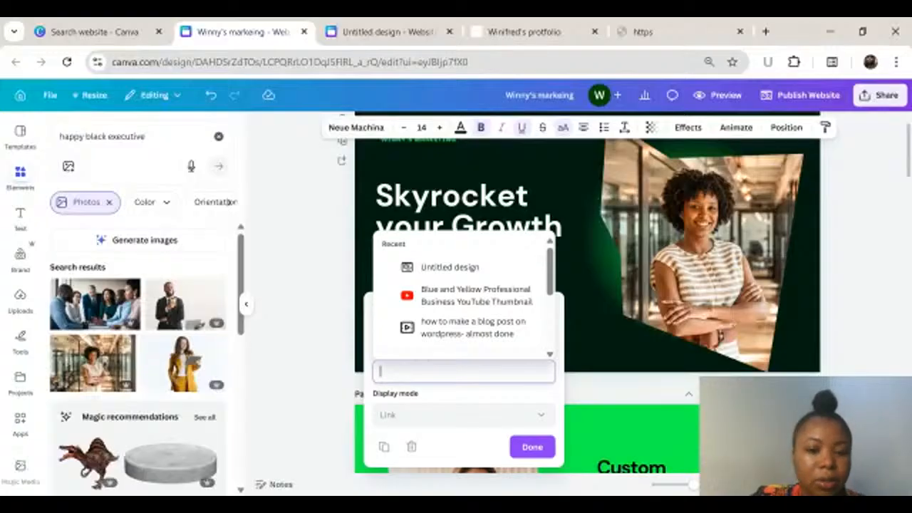
{"action": "type", "text": "#"}
{"action": "key", "text": "BackSpace"}
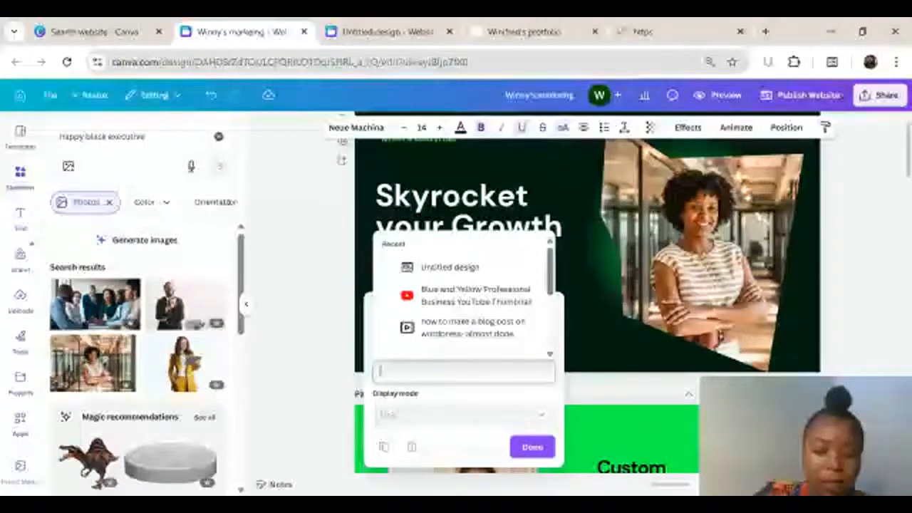
{"action": "type", "text": "#"}
{"action": "key", "text": "BackSpace"}
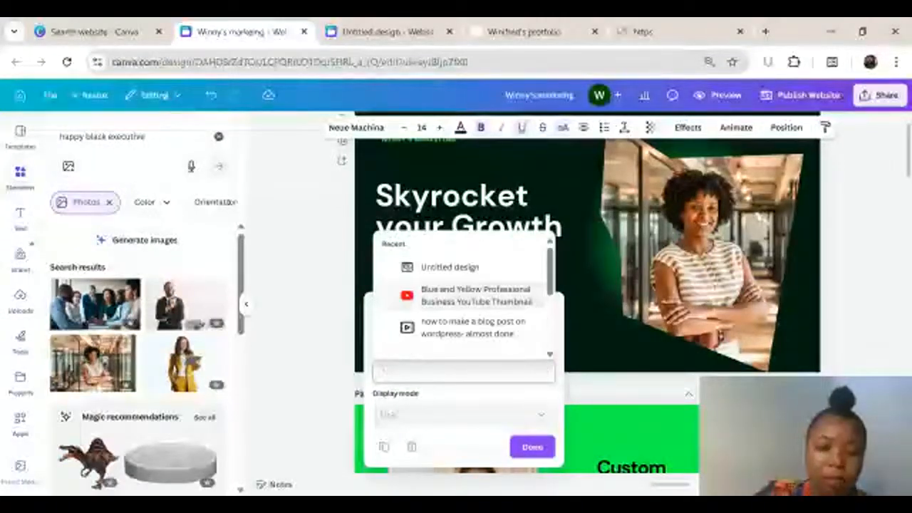
{"action": "type", "text": "www"}
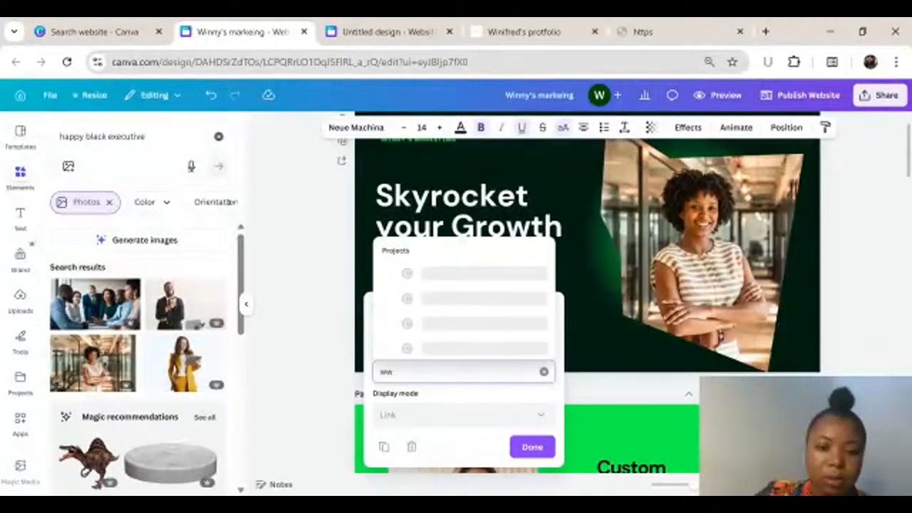
{"action": "type", "text": "."}
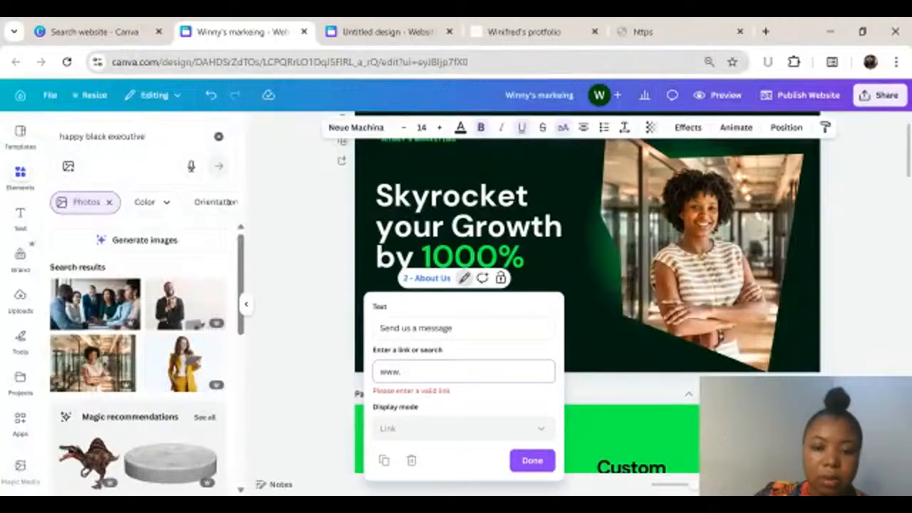
{"action": "type", "text": "w"}
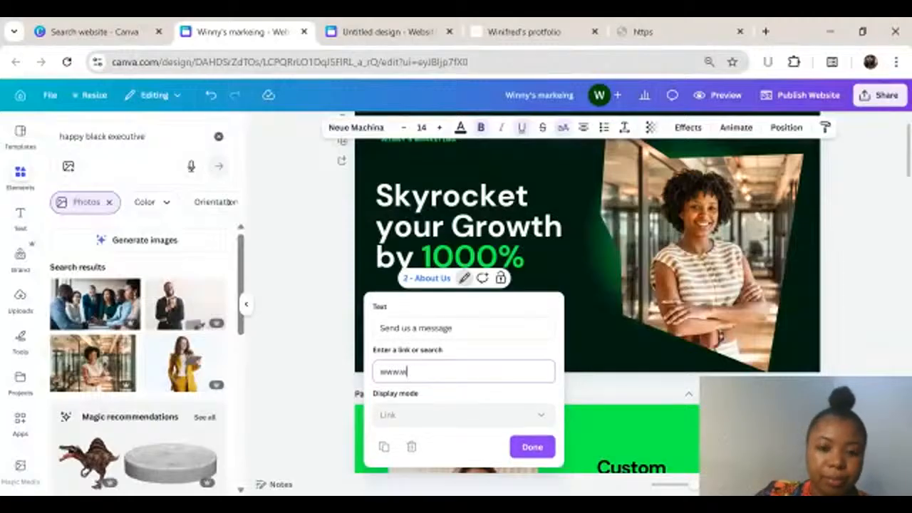
{"action": "type", "text": "bw.com.ng"}
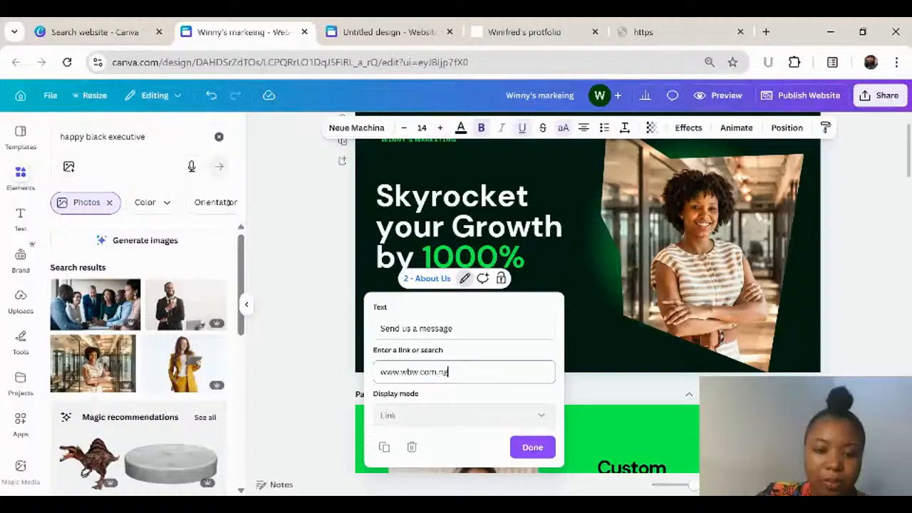
{"action": "left_click", "coordinate": [531, 449]}
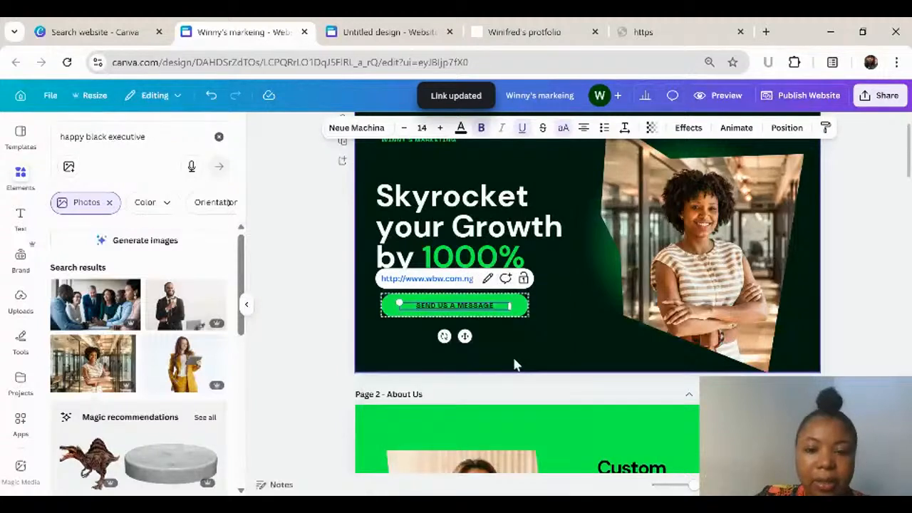
{"action": "left_click", "coordinate": [516, 365]}
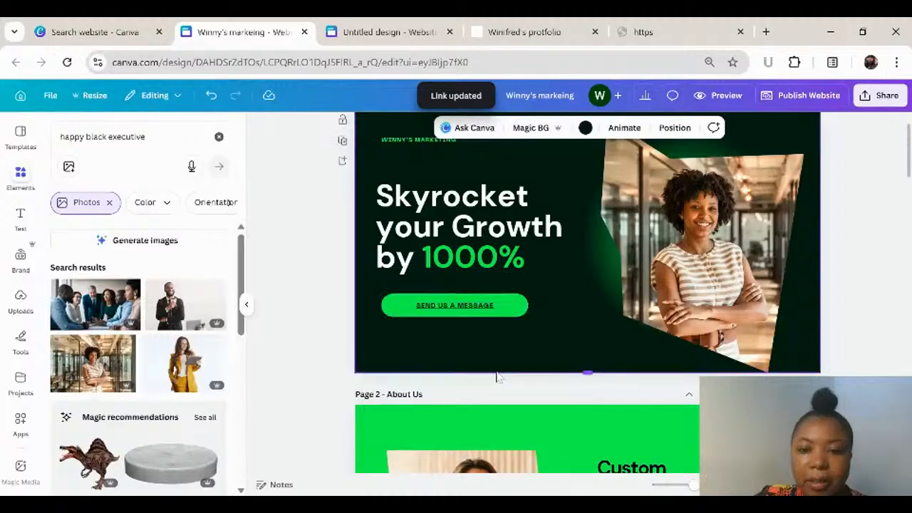
{"action": "scroll", "coordinate": [359, 240], "scroll_direction": "up", "scroll_amount": 1}
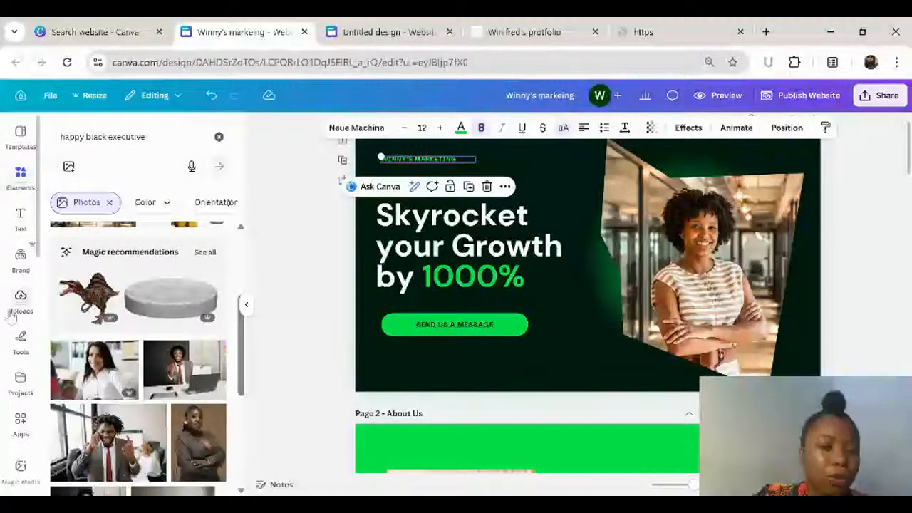
Step: Try adding the uploaded Bridgecom logo to the Home page
{"action": "left_click", "coordinate": [20, 301]}
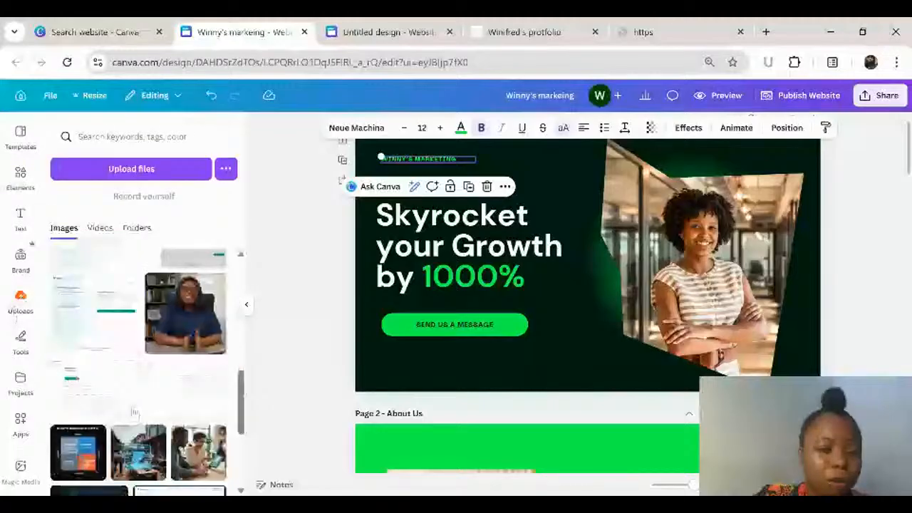
{"action": "scroll", "coordinate": [134, 412], "scroll_direction": "down", "scroll_amount": 3}
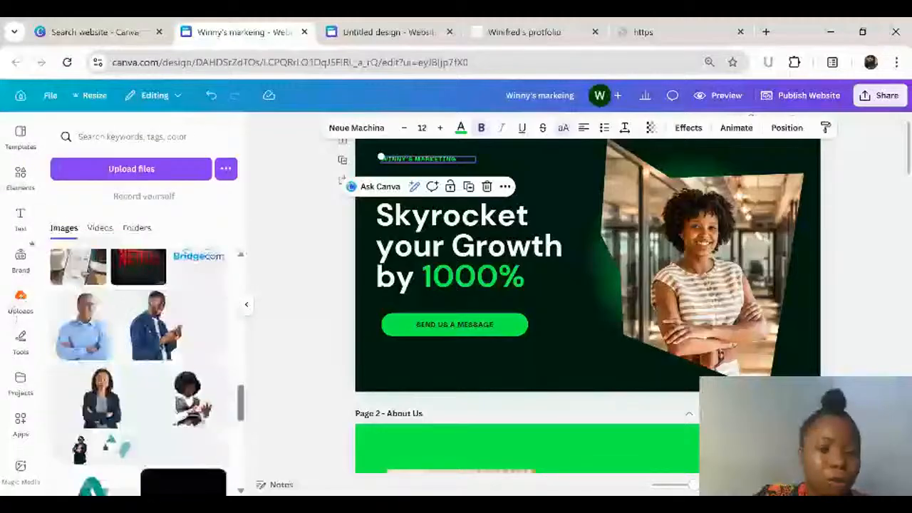
{"action": "scroll", "coordinate": [206, 300], "scroll_direction": "up", "scroll_amount": 1}
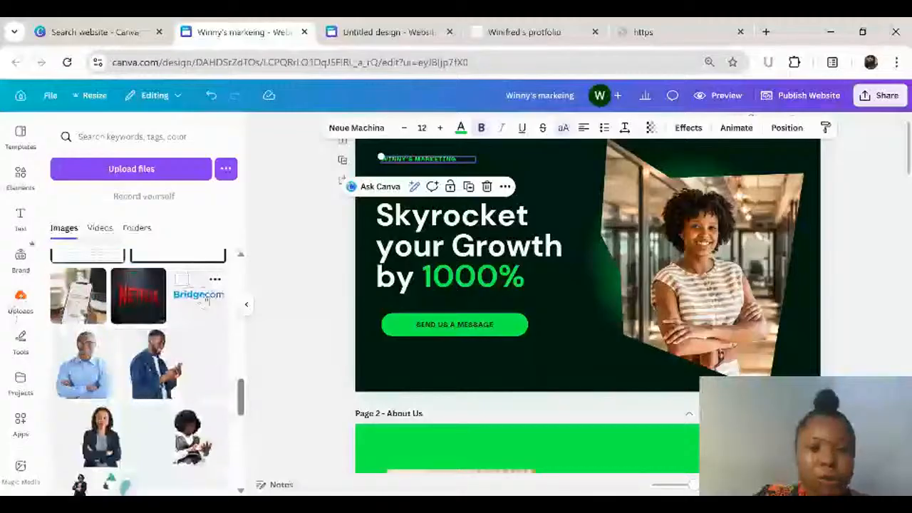
{"action": "left_click", "coordinate": [206, 300]}
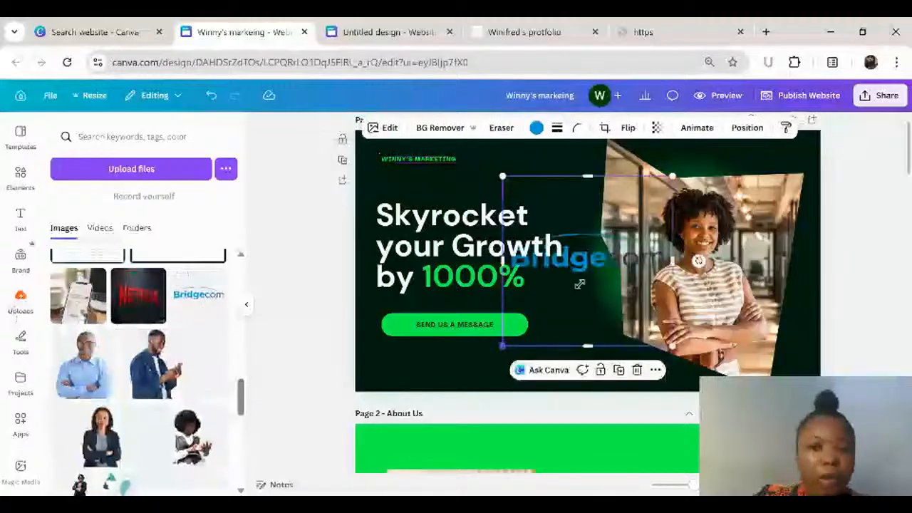
{"action": "left_click_drag", "start_coordinate": [579, 284], "coordinate": [620, 225]}
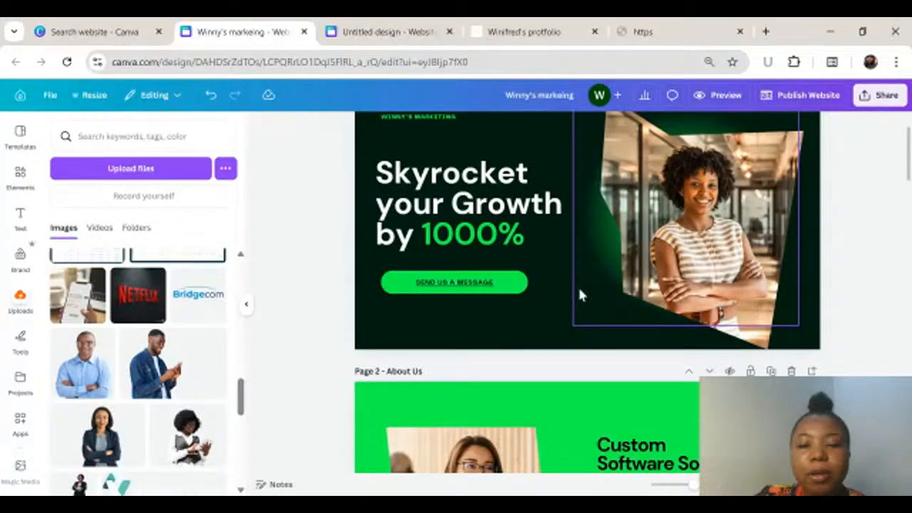
Step: Look over the Home page and the start of the About Us page below it
{"action": "scroll", "coordinate": [578, 285], "scroll_direction": "up", "scroll_amount": 2}
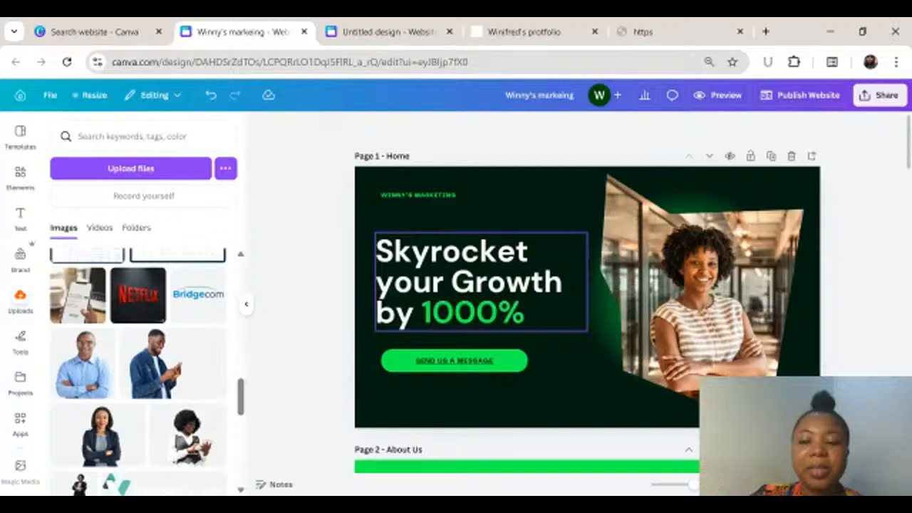
{"action": "scroll", "coordinate": [577, 284], "scroll_direction": "down", "scroll_amount": 3}
{"action": "scroll", "coordinate": [577, 285], "scroll_direction": "up", "scroll_amount": 3}
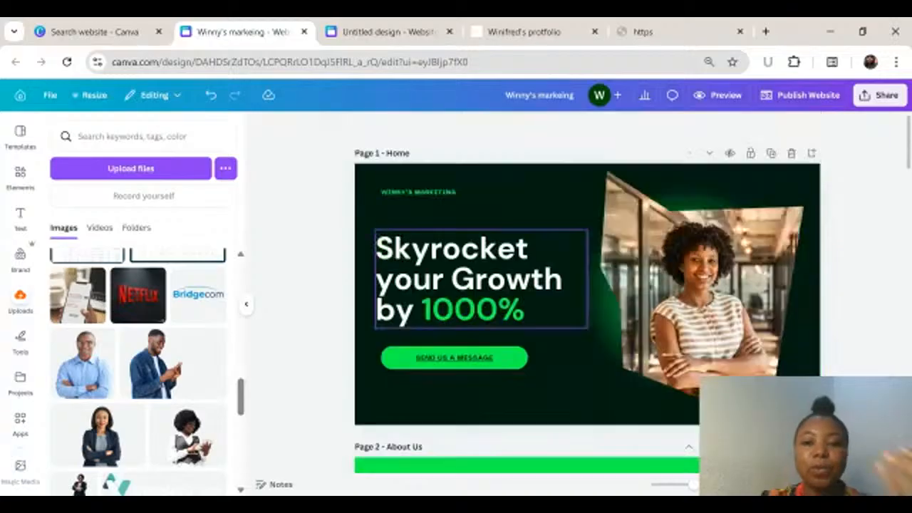
{"action": "scroll", "coordinate": [619, 356], "scroll_direction": "down", "scroll_amount": 3}
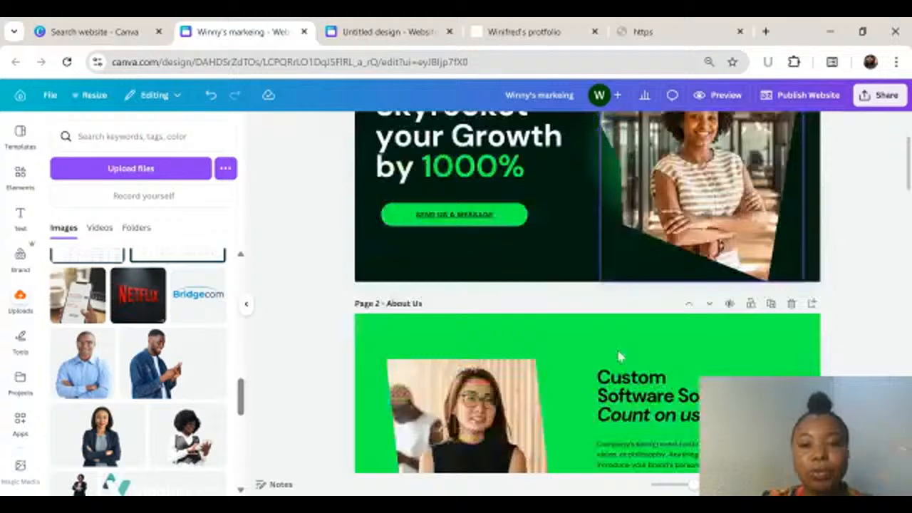
{"action": "scroll", "coordinate": [619, 356], "scroll_direction": "up", "scroll_amount": 3}
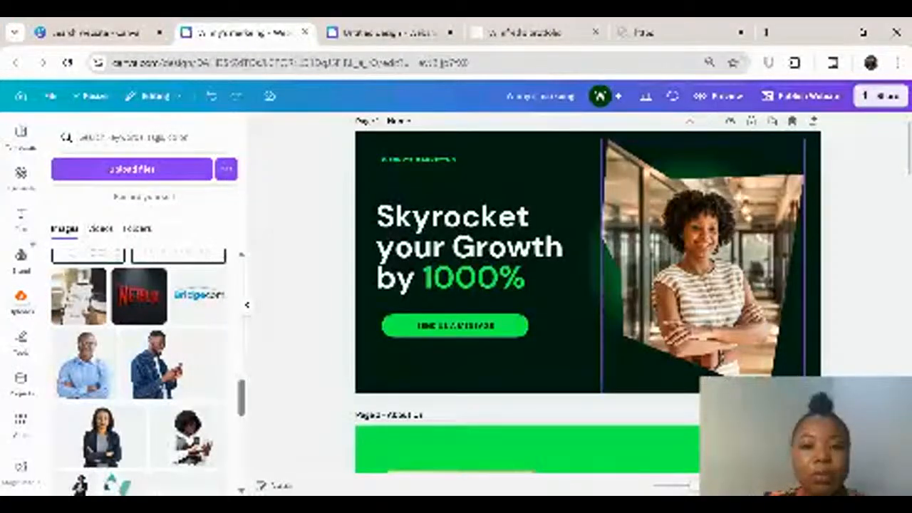
{"action": "scroll", "coordinate": [588, 292], "scroll_direction": "down", "scroll_amount": 3}
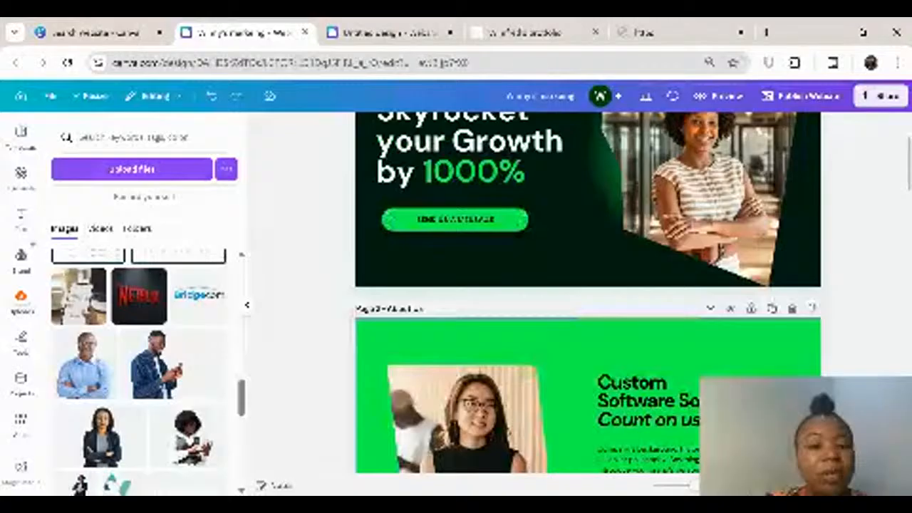
{"action": "scroll", "coordinate": [548, 270], "scroll_direction": "up", "scroll_amount": 2}
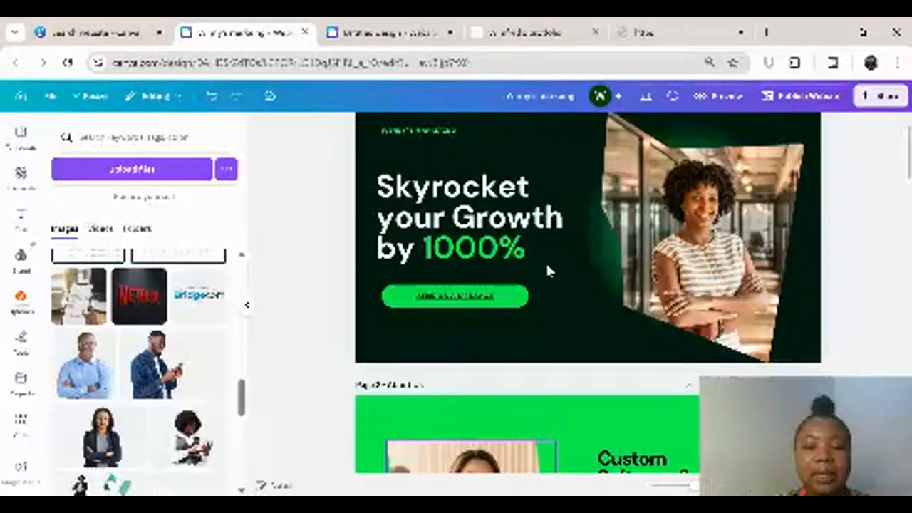
{"action": "scroll", "coordinate": [545, 264], "scroll_direction": "down", "scroll_amount": 5}
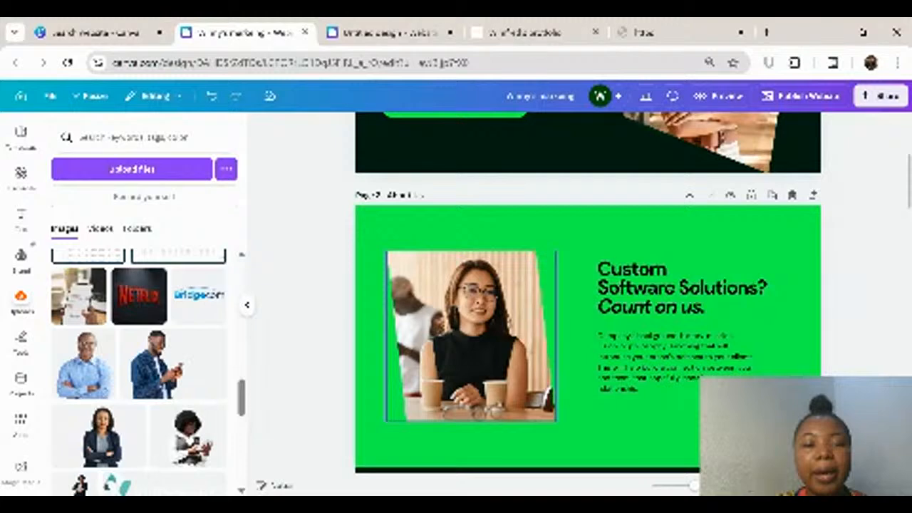
Step: Switch to the published portfolio website, view its opening and Projects sections, and return to the marketing website design
{"action": "left_click", "coordinate": [524, 32]}
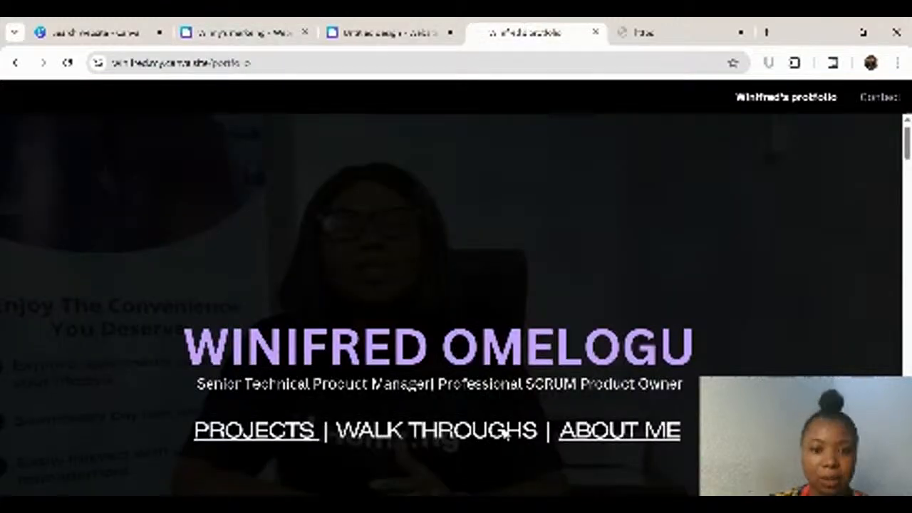
{"action": "scroll", "coordinate": [455, 299], "scroll_direction": "down", "scroll_amount": 3}
{"action": "scroll", "coordinate": [455, 299], "scroll_direction": "down", "scroll_amount": 3}
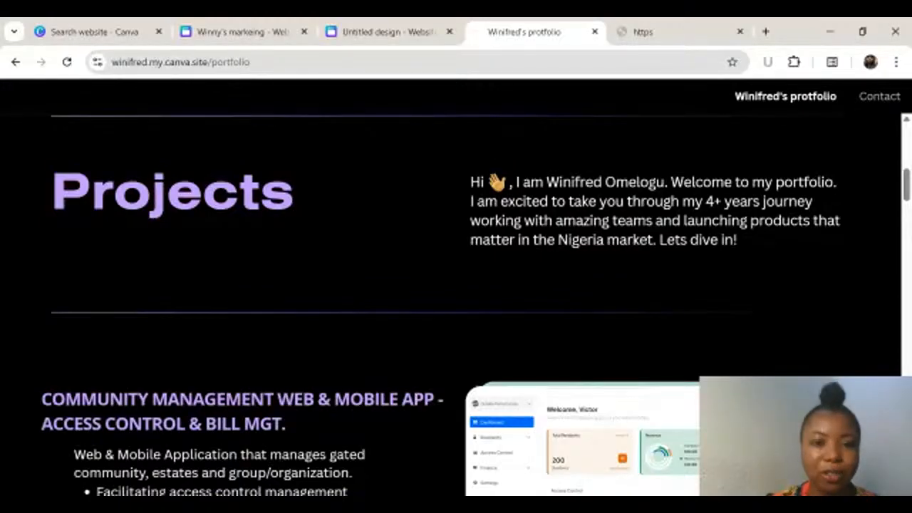
{"action": "left_click", "coordinate": [377, 32]}
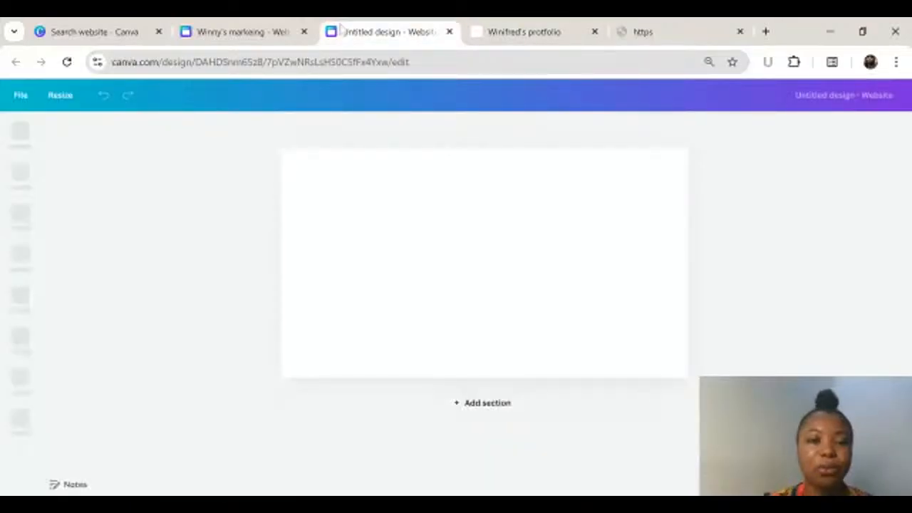
{"action": "left_click", "coordinate": [235, 31]}
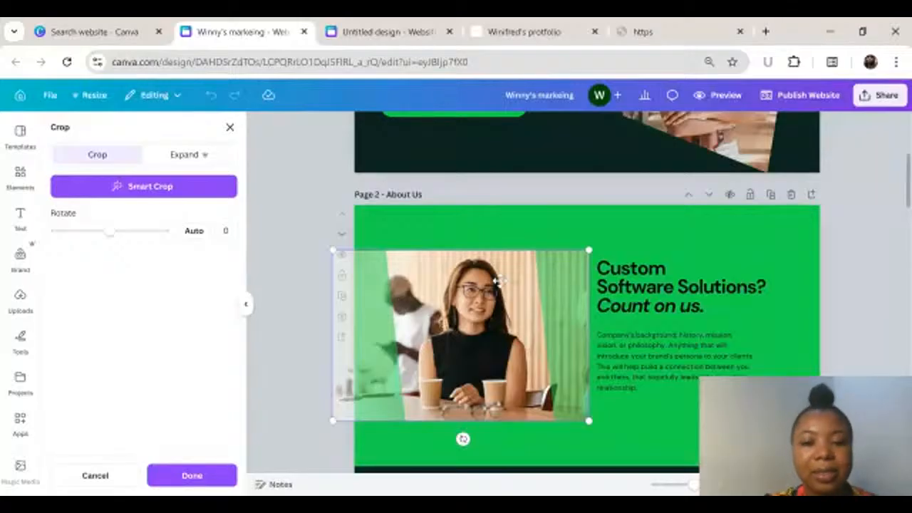
Step: Exit cropping on the About Us photo and browse the uploaded images
{"action": "left_click", "coordinate": [308, 257]}
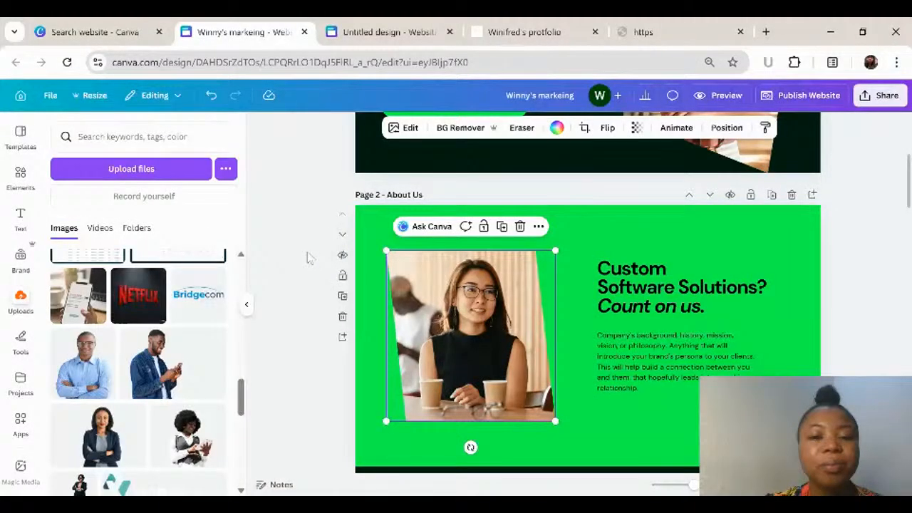
{"action": "scroll", "coordinate": [162, 344], "scroll_direction": "up", "scroll_amount": 5}
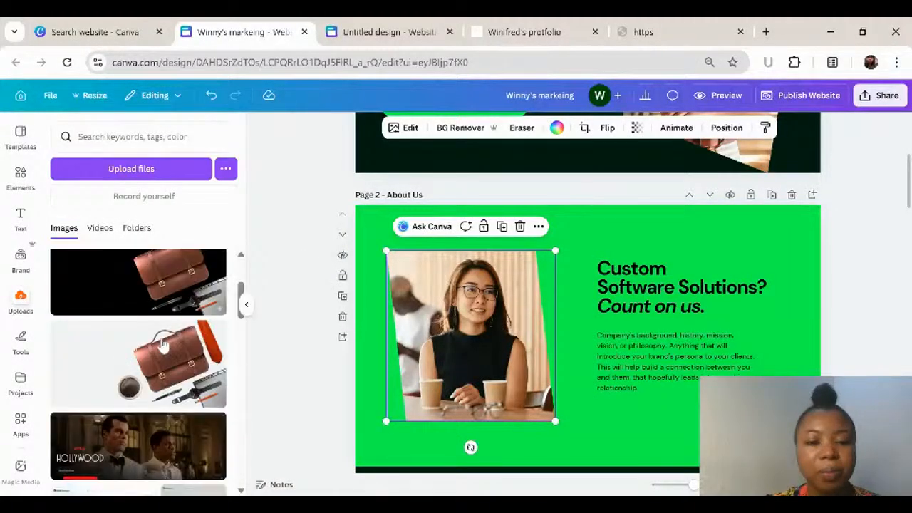
{"action": "scroll", "coordinate": [163, 343], "scroll_direction": "up", "scroll_amount": 3}
Step: Examine the About Us text block, the sections down to Why Us, and the page options of Our Services
{"action": "left_click", "coordinate": [682, 304]}
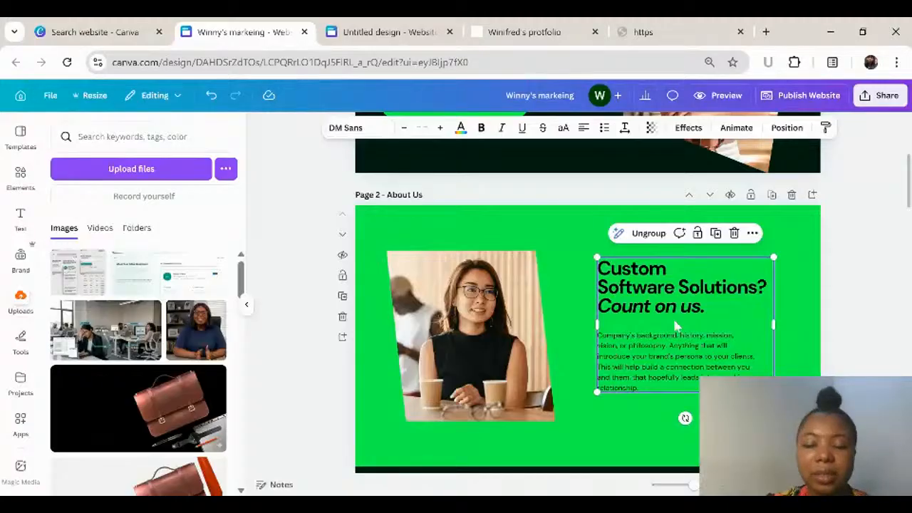
{"action": "scroll", "coordinate": [665, 249], "scroll_direction": "down", "scroll_amount": 3}
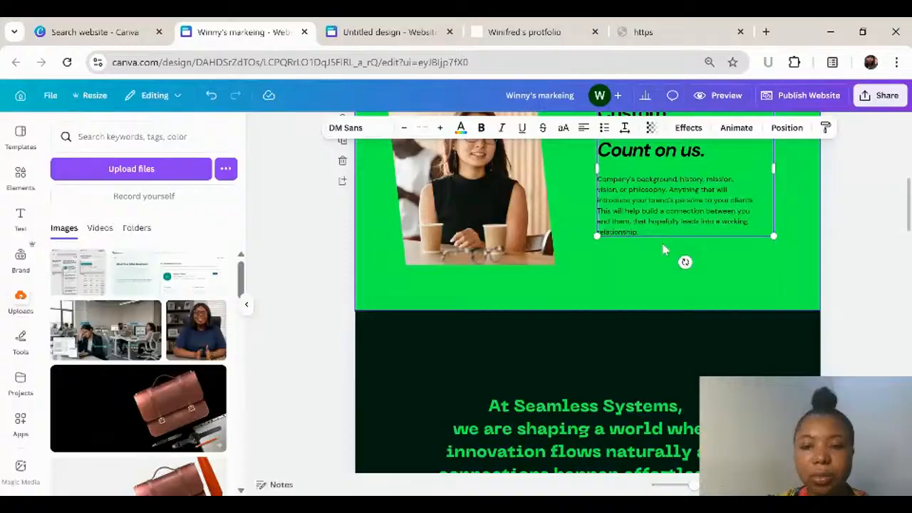
{"action": "scroll", "coordinate": [662, 250], "scroll_direction": "down", "scroll_amount": 5}
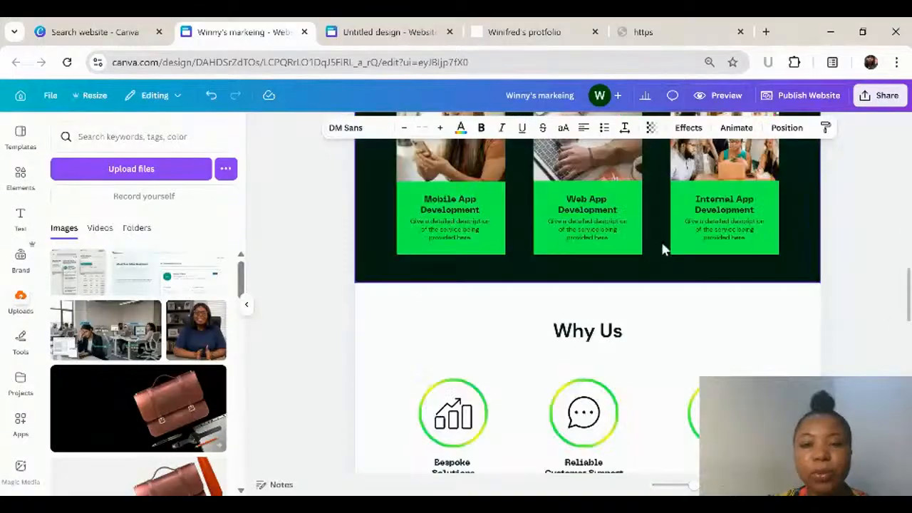
{"action": "scroll", "coordinate": [574, 340], "scroll_direction": "up", "scroll_amount": 5}
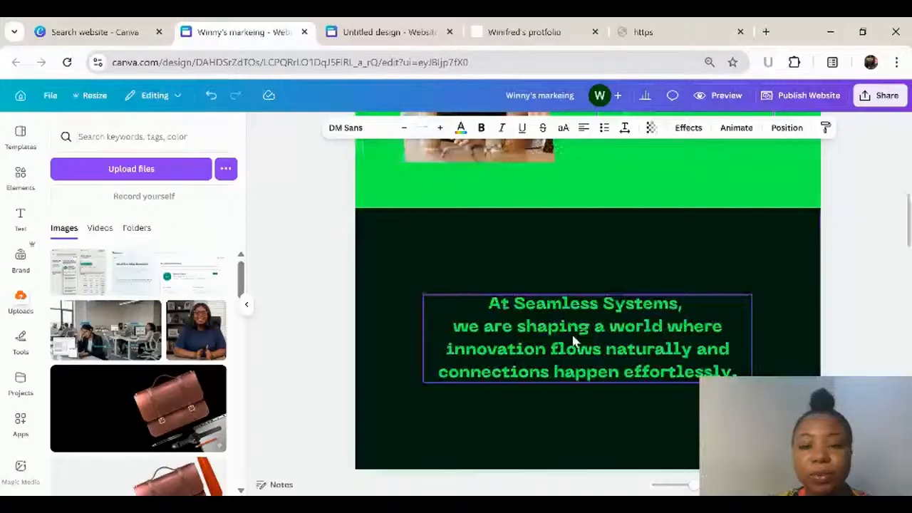
{"action": "scroll", "coordinate": [573, 340], "scroll_direction": "down", "scroll_amount": 5}
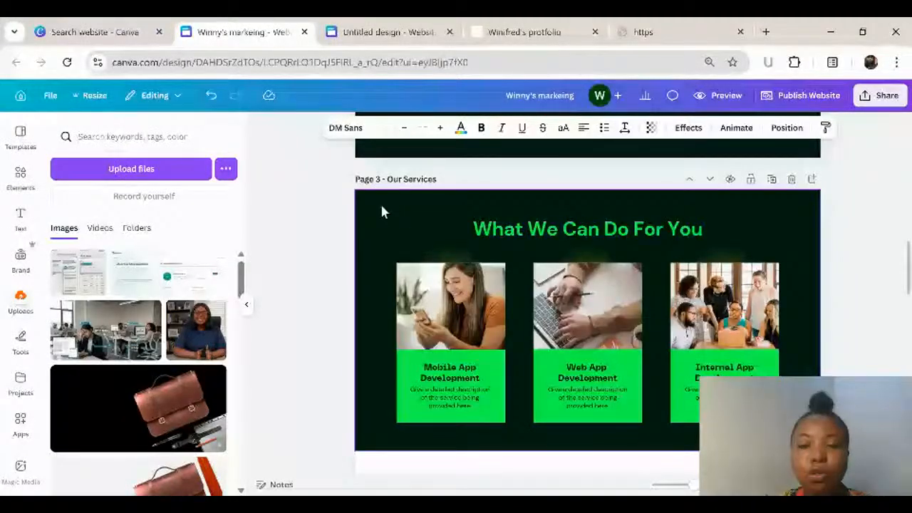
{"action": "scroll", "coordinate": [392, 305], "scroll_direction": "up", "scroll_amount": 1}
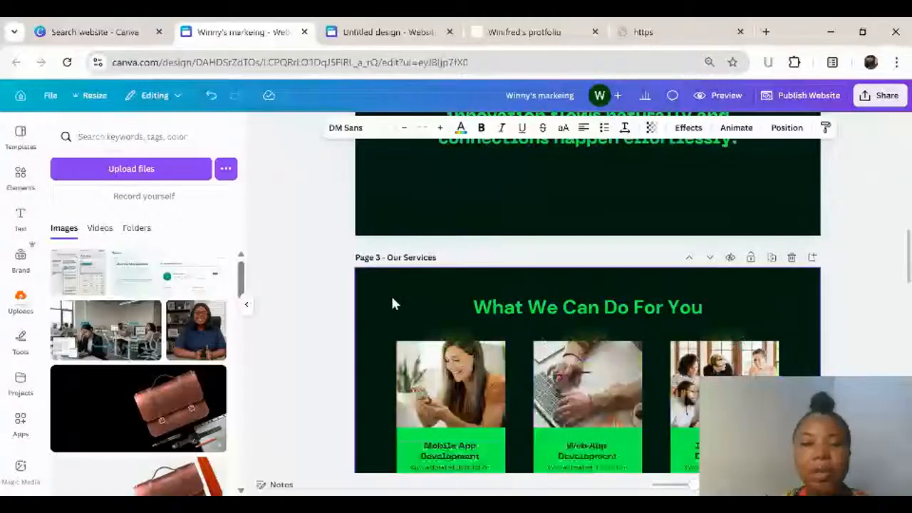
{"action": "scroll", "coordinate": [393, 304], "scroll_direction": "down", "scroll_amount": 1}
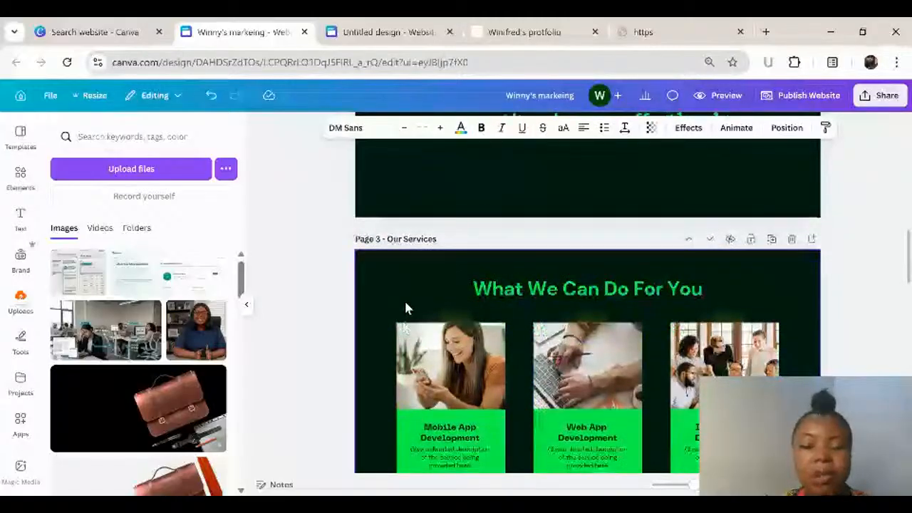
{"action": "scroll", "coordinate": [404, 299], "scroll_direction": "up", "scroll_amount": 3}
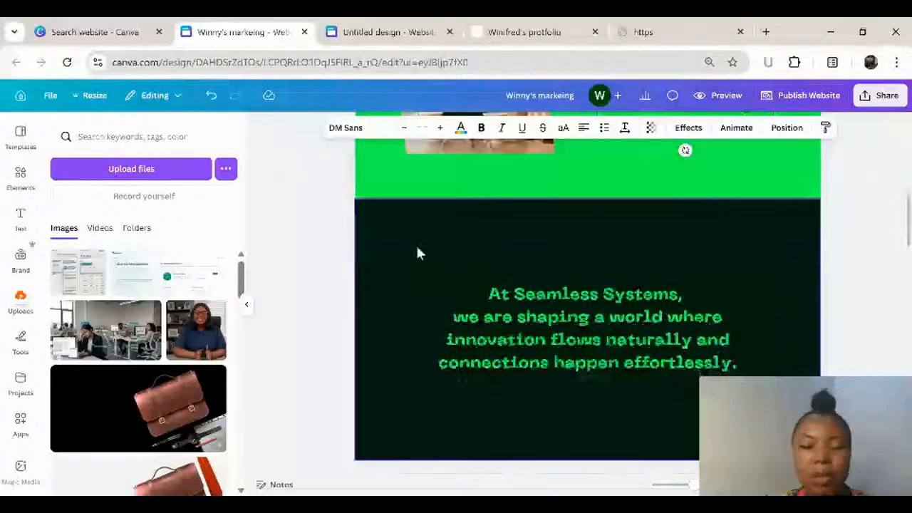
{"action": "scroll", "coordinate": [418, 249], "scroll_direction": "down", "scroll_amount": 3}
{"action": "left_click", "coordinate": [411, 339]}
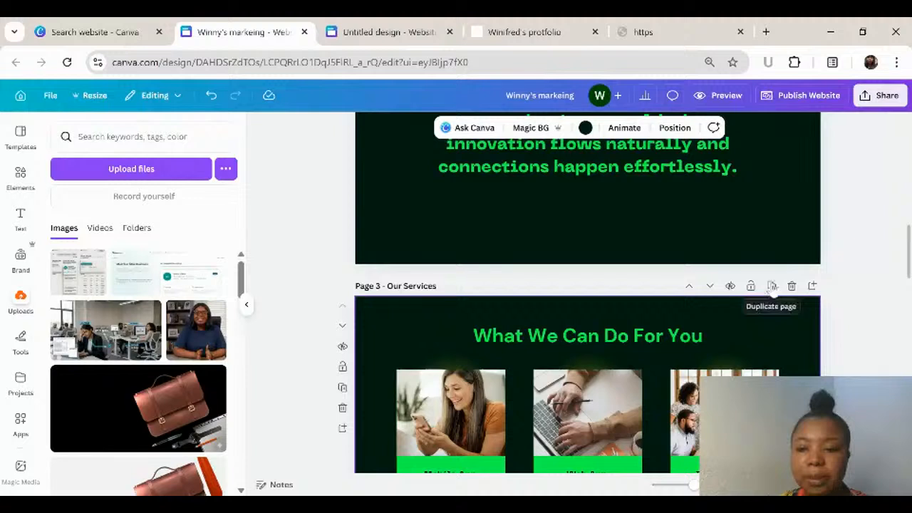
{"action": "scroll", "coordinate": [772, 286], "scroll_direction": "down", "scroll_amount": 1}
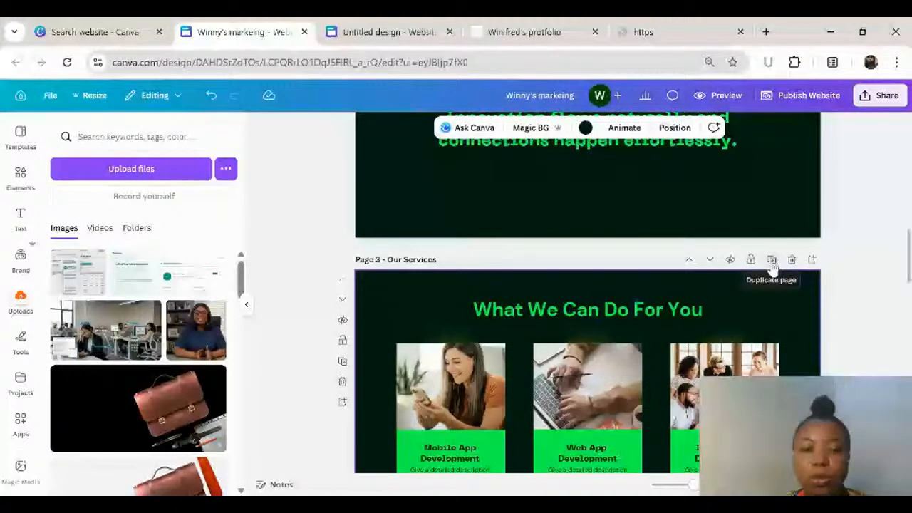
{"action": "left_click", "coordinate": [772, 264]}
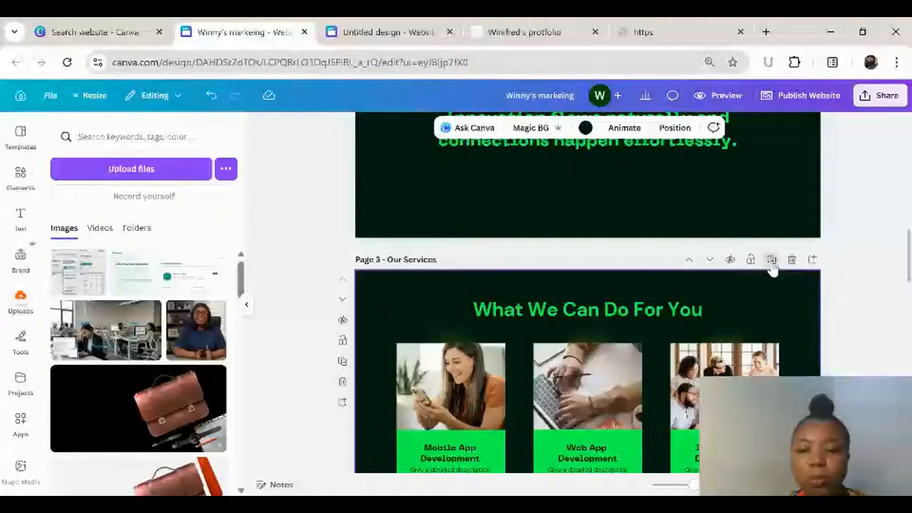
Step: Delete the dark "At Seamless Systems" section from the About Us page
{"action": "scroll", "coordinate": [342, 299], "scroll_direction": "up", "scroll_amount": 3}
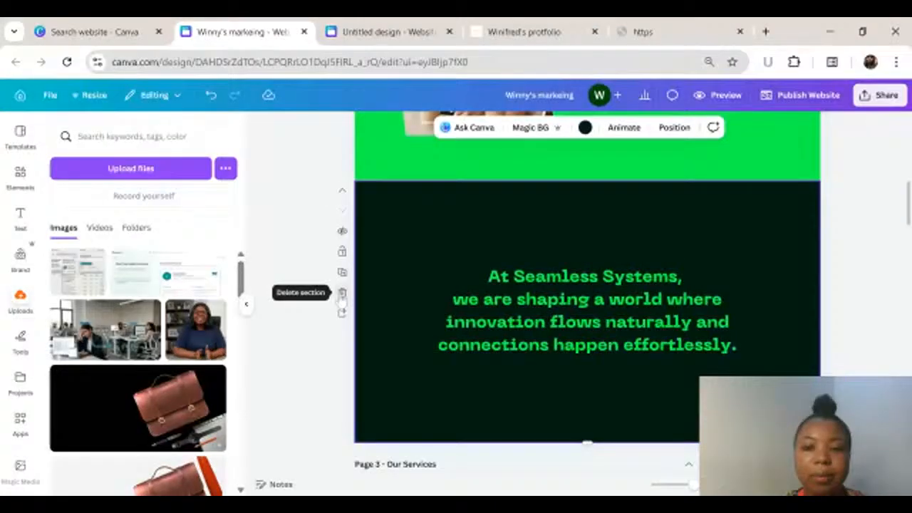
{"action": "scroll", "coordinate": [463, 195], "scroll_direction": "down", "scroll_amount": 4}
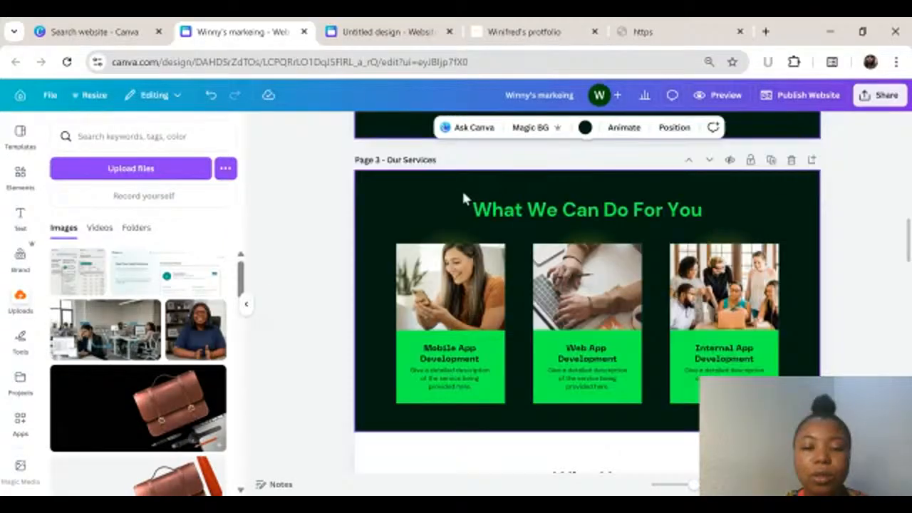
{"action": "scroll", "coordinate": [342, 307], "scroll_direction": "up", "scroll_amount": 4}
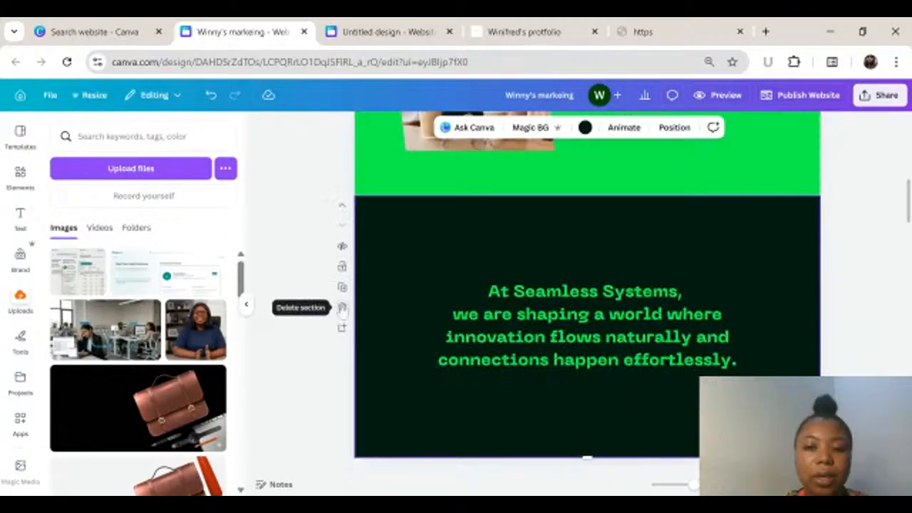
{"action": "left_click", "coordinate": [342, 307]}
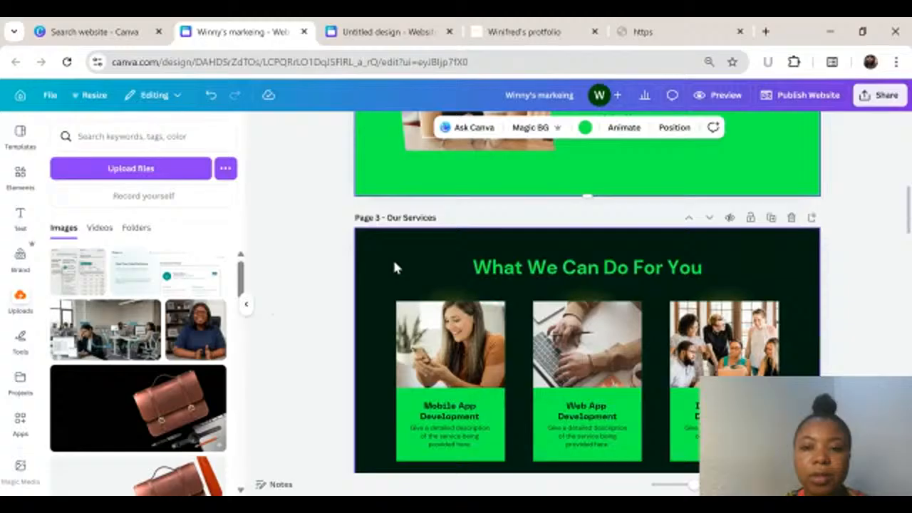
Step: Move the Our Services page up one place so it follows the Home page
{"action": "left_click", "coordinate": [689, 220]}
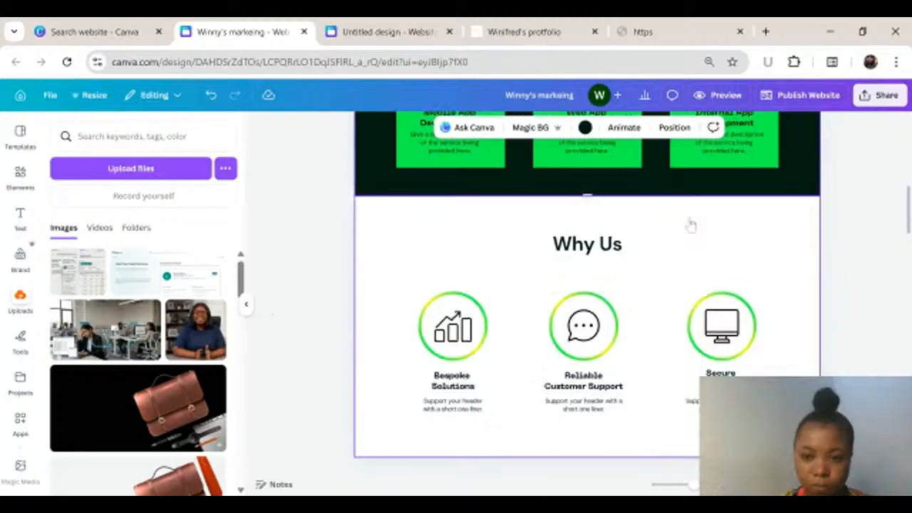
{"action": "scroll", "coordinate": [690, 225], "scroll_direction": "up", "scroll_amount": 4}
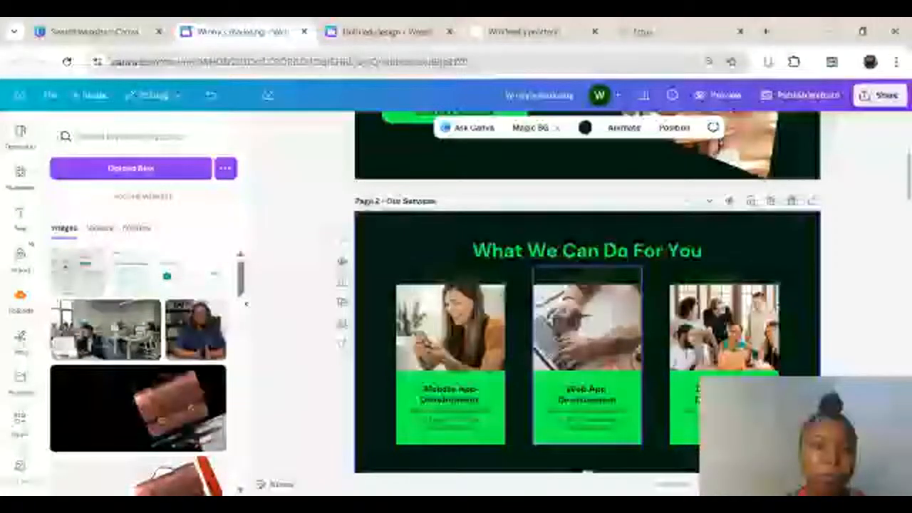
Step: Return the Our Services page to its place below About Us and duplicate it
{"action": "scroll", "coordinate": [643, 278], "scroll_direction": "down", "scroll_amount": 1}
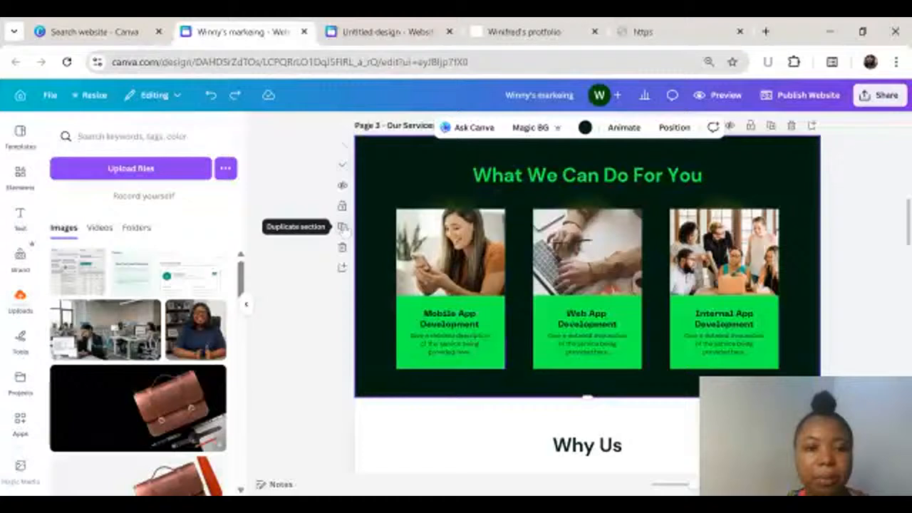
{"action": "left_click", "coordinate": [342, 166]}
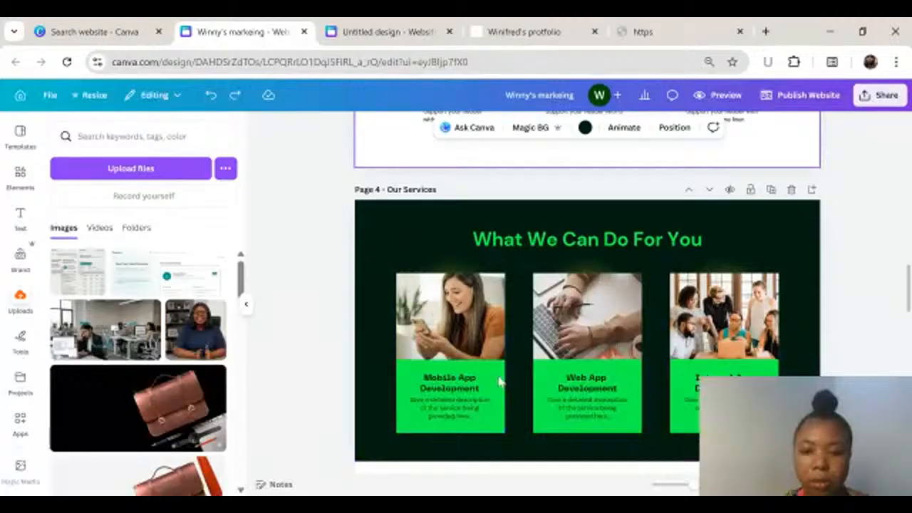
{"action": "key", "text": "ctrl+z"}
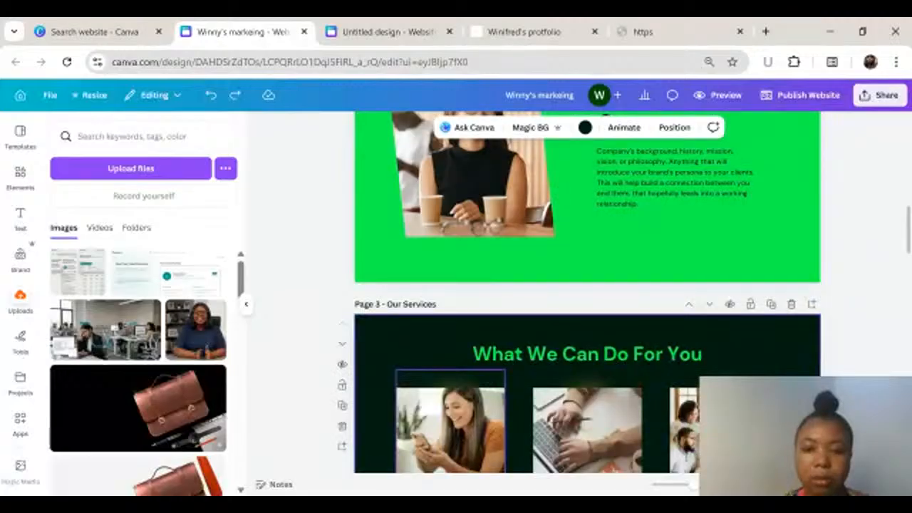
Step: Delete the Why Us section from the first Our Services page, page 3
{"action": "scroll", "coordinate": [588, 279], "scroll_direction": "down", "scroll_amount": 5}
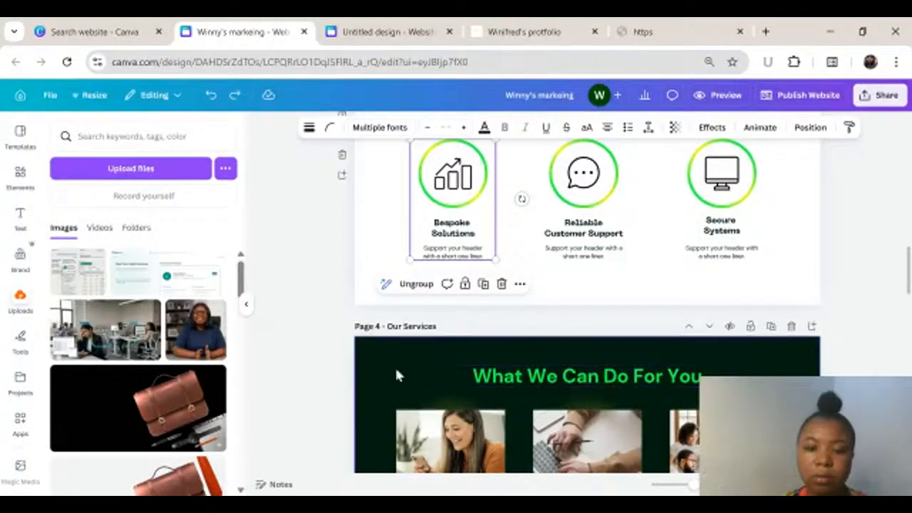
{"action": "scroll", "coordinate": [428, 357], "scroll_direction": "up", "scroll_amount": 3}
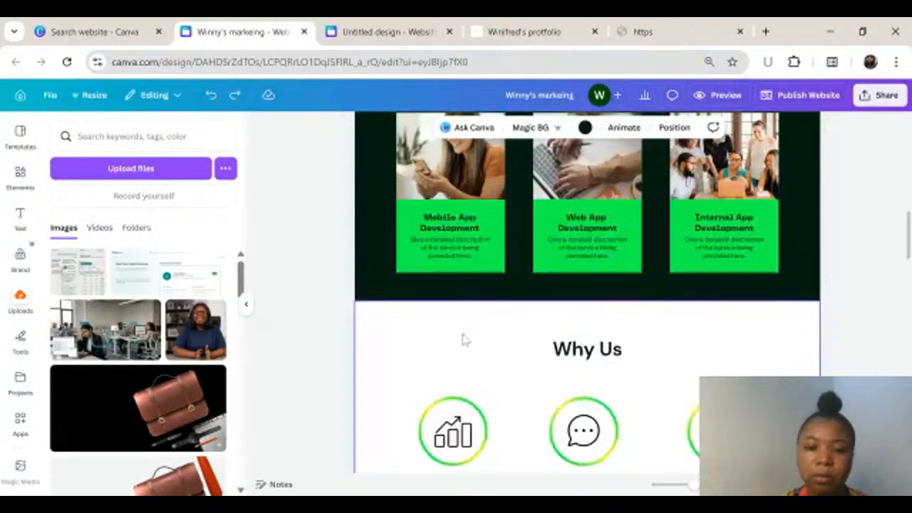
{"action": "scroll", "coordinate": [428, 285], "scroll_direction": "down", "scroll_amount": 3}
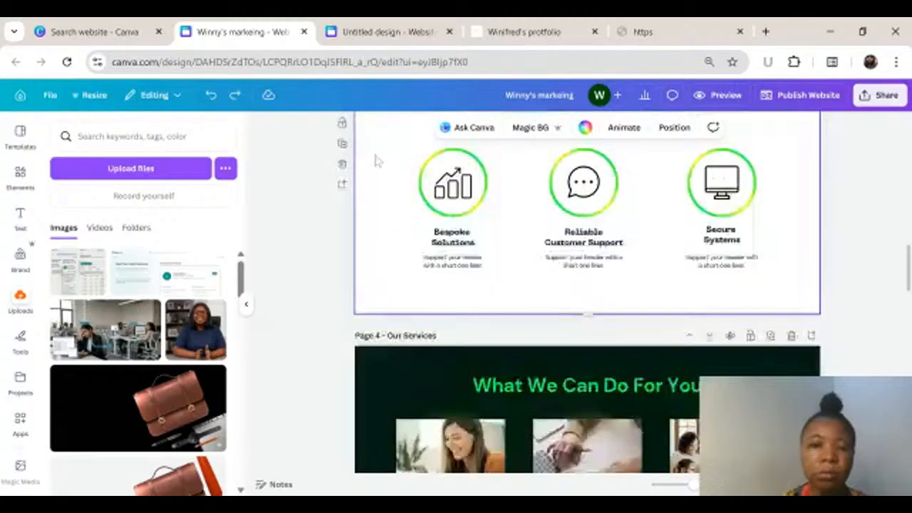
{"action": "left_click", "coordinate": [341, 163]}
Step: Replace the "What We Can Do For You" heading on page 3 with "Our Portfolio/Projec Done"
{"action": "scroll", "coordinate": [456, 312], "scroll_direction": "down", "scroll_amount": 5}
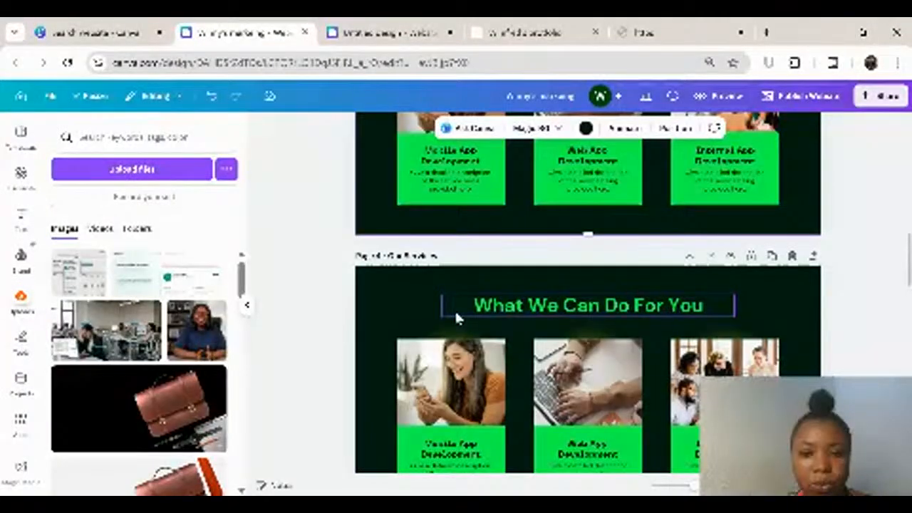
{"action": "double_click", "coordinate": [454, 309]}
{"action": "type", "text": "Our Portf"}
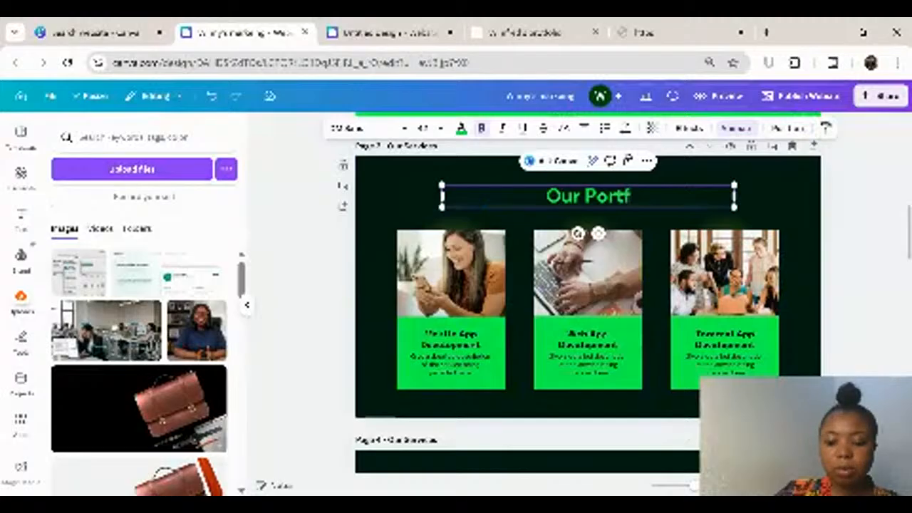
{"action": "type", "text": "olio"}
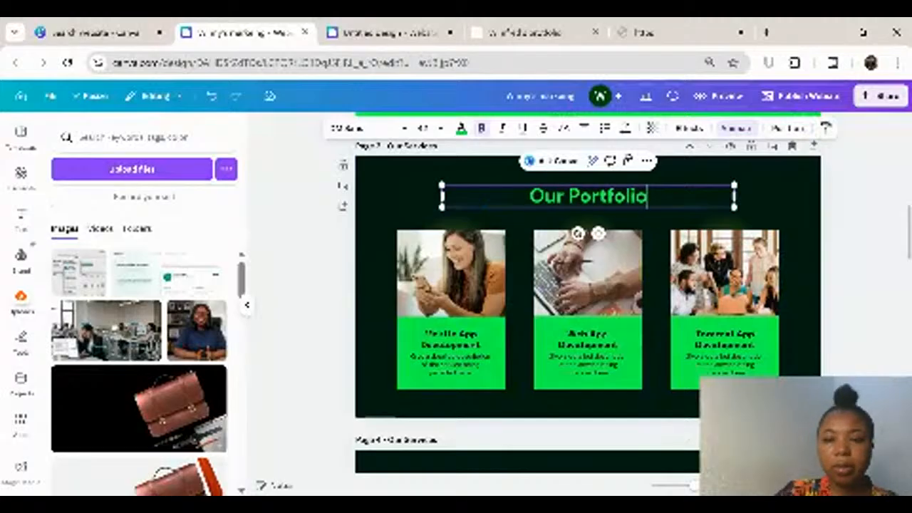
{"action": "type", "text": "/"}
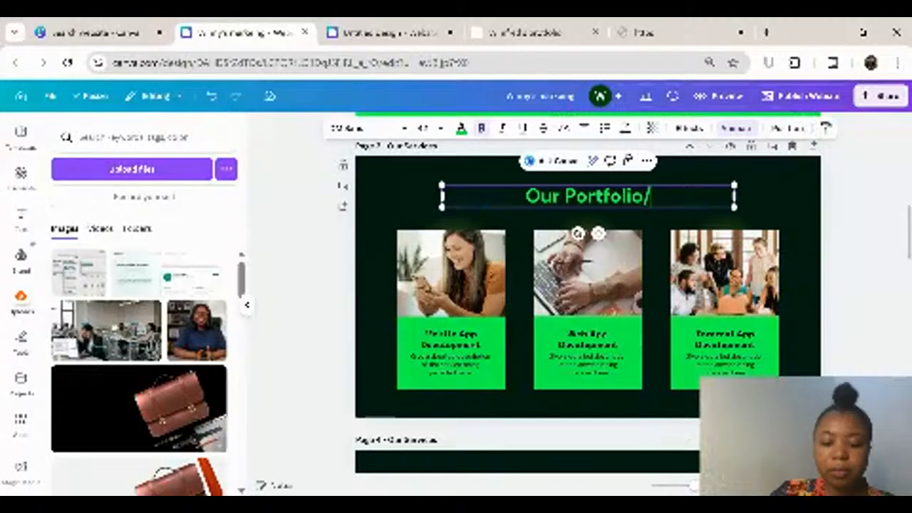
{"action": "type", "text": "Our Happy"}
{"action": "key", "text": "BackSpace"}
{"action": "key", "text": "BackSpace"}
{"action": "key", "text": "BackSpace"}
{"action": "key", "text": "BackSpace"}
{"action": "key", "text": "BackSpace"}
{"action": "key", "text": "BackSpace"}
{"action": "key", "text": "BackSpace"}
{"action": "key", "text": "BackSpace"}
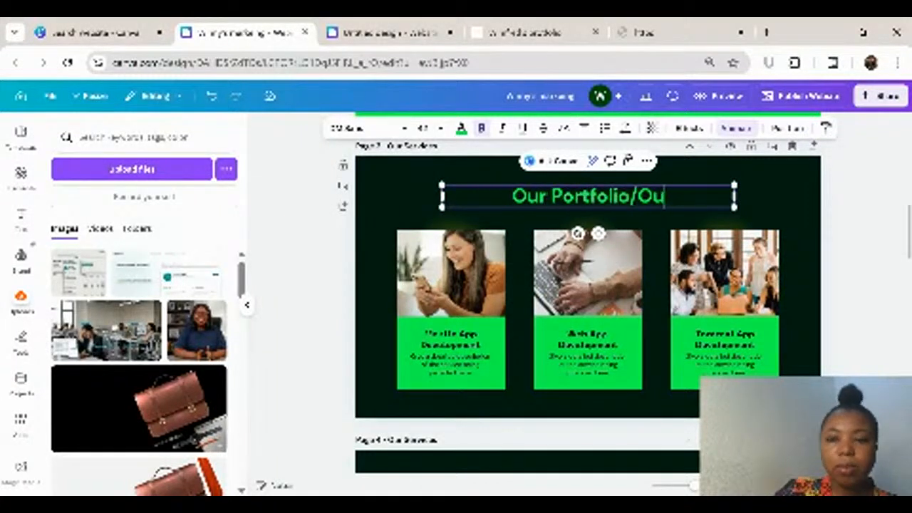
{"action": "key", "text": "BackSpace"}
{"action": "type", "text": "Projec Done"}
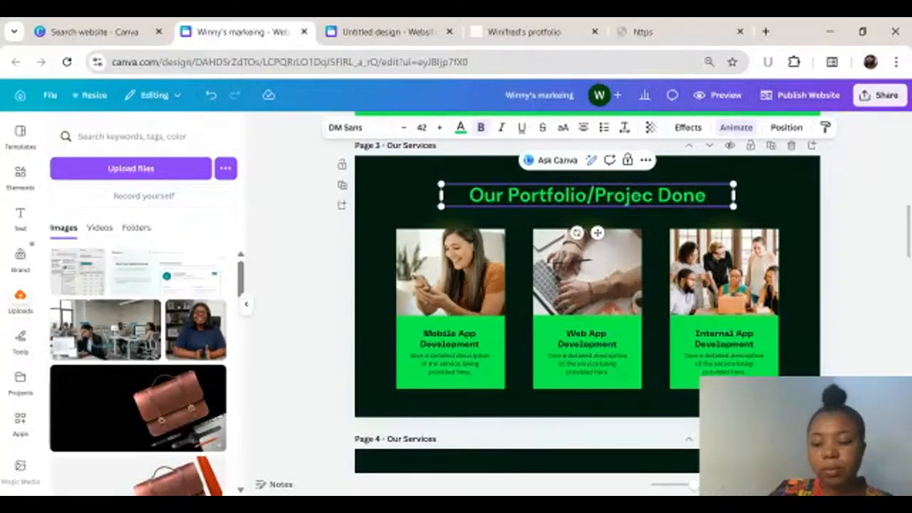
Step: Shorten the page 3 heading to "Projec Done"
{"action": "key", "text": "BackSpace"}
{"action": "key", "text": "BackSpace"}
{"action": "key", "text": "BackSpace"}
{"action": "key", "text": "BackSpace"}
{"action": "key", "text": "BackSpace"}
{"action": "key", "text": "BackSpace"}
{"action": "key", "text": "BackSpace"}
{"action": "key", "text": "BackSpace"}
{"action": "key", "text": "BackSpace"}
{"action": "key", "text": "BackSpace"}
{"action": "key", "text": "BackSpace"}
{"action": "key", "text": "BackSpace"}
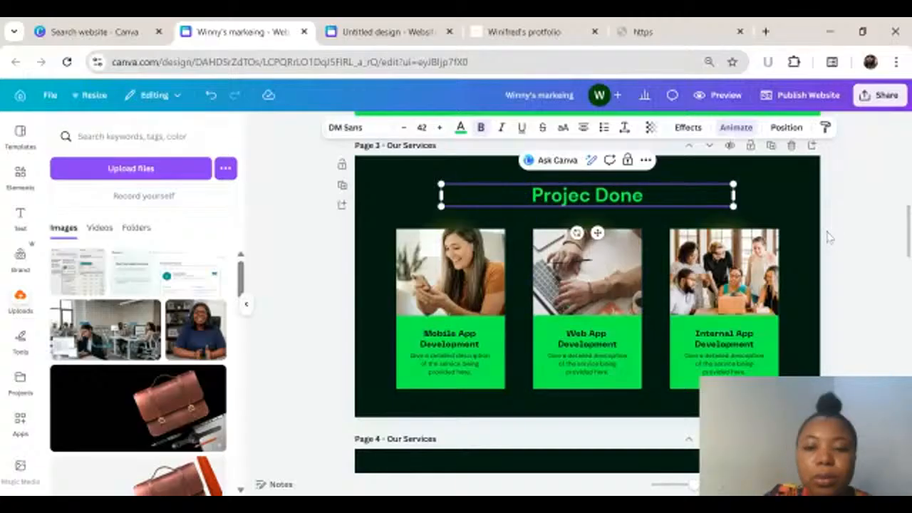
{"action": "left_click", "coordinate": [833, 274]}
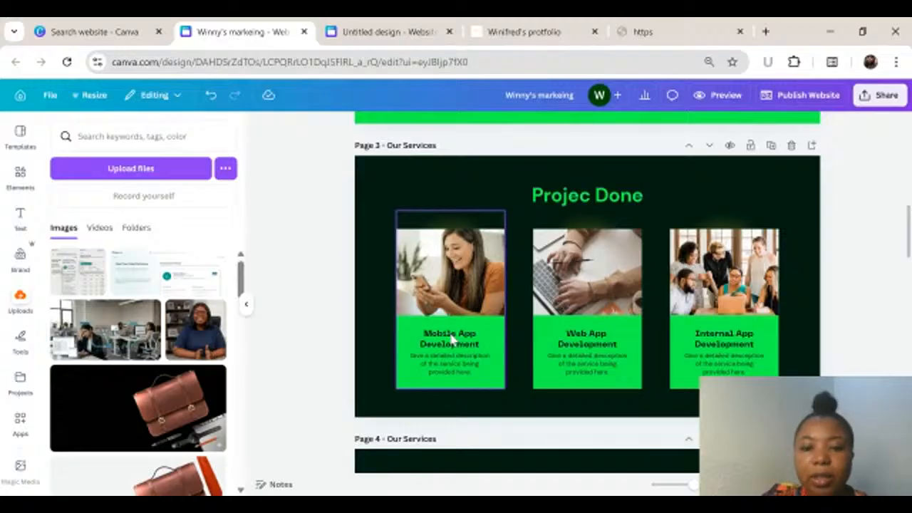
Step: Switch to the published portfolio website, examine the community management project and its Visit App link, and return to the website design in Canva
{"action": "scroll", "coordinate": [450, 340], "scroll_direction": "down", "scroll_amount": 1}
{"action": "left_click", "coordinate": [524, 32]}
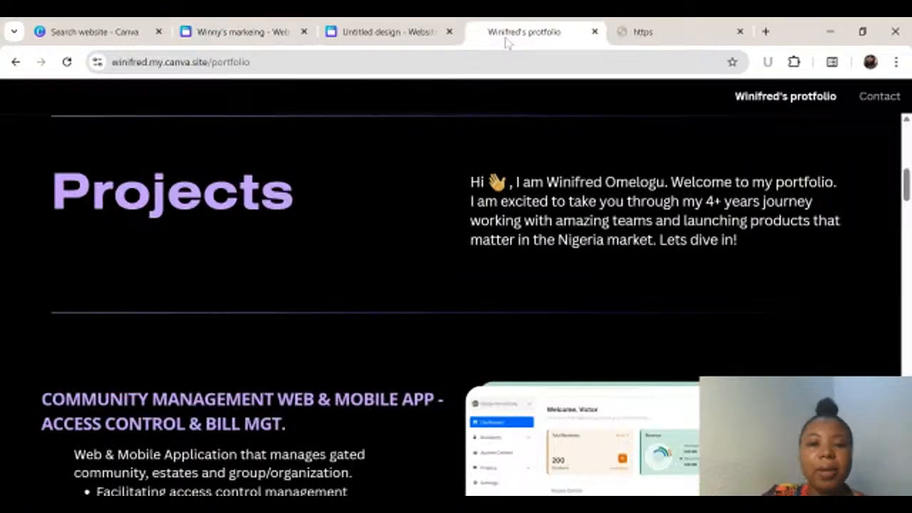
{"action": "scroll", "coordinate": [404, 387], "scroll_direction": "down", "scroll_amount": 5}
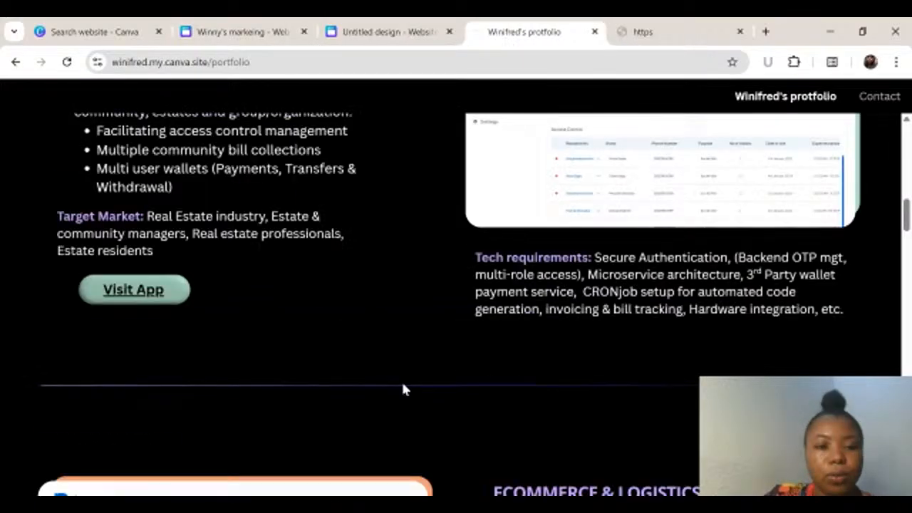
{"action": "left_click", "coordinate": [133, 305]}
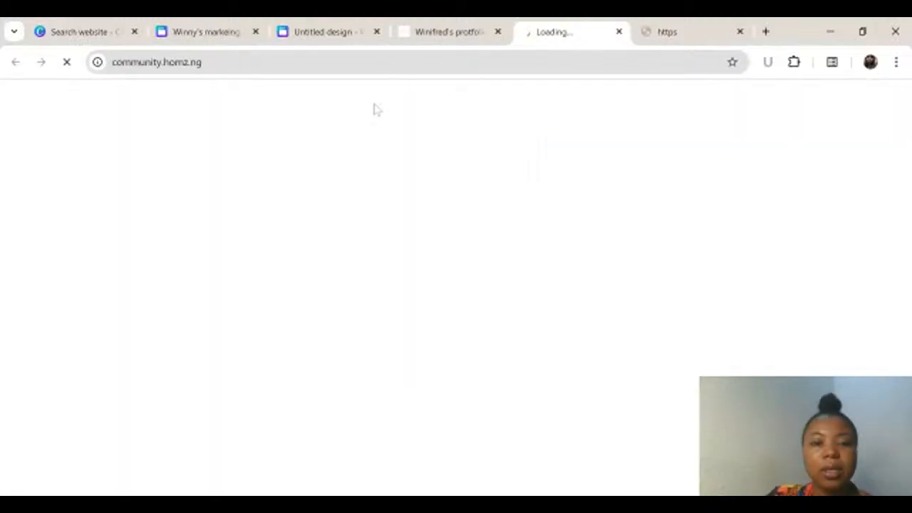
{"action": "left_click", "coordinate": [444, 32]}
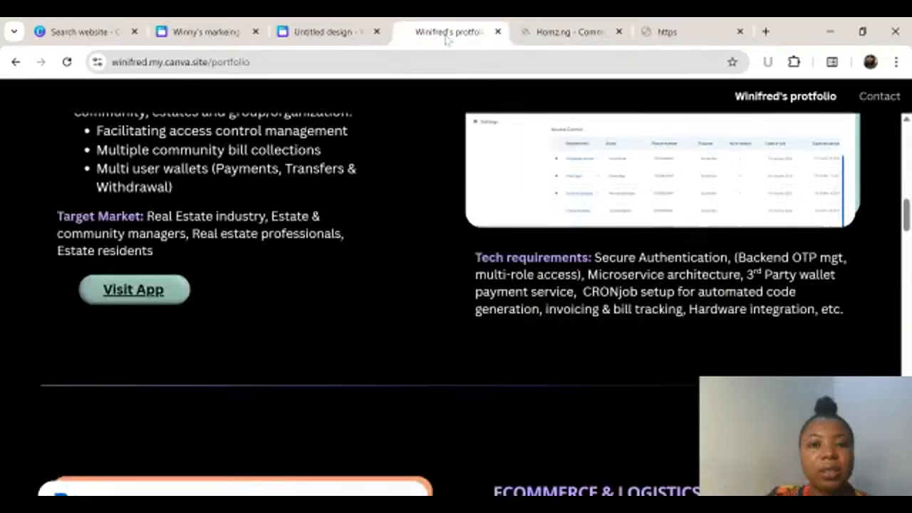
{"action": "left_click", "coordinate": [205, 32]}
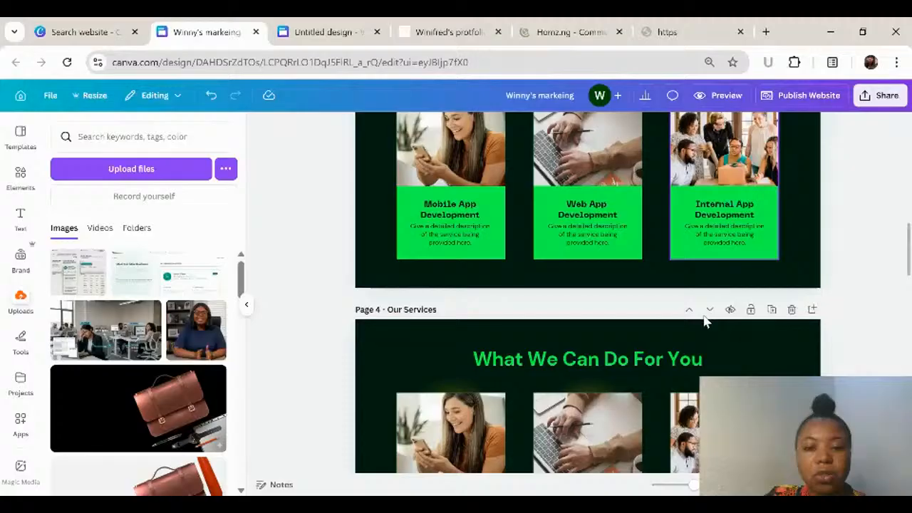
Step: Duplicate the "Projec Done" section on page 3
{"action": "scroll", "coordinate": [385, 261], "scroll_direction": "up", "scroll_amount": 2}
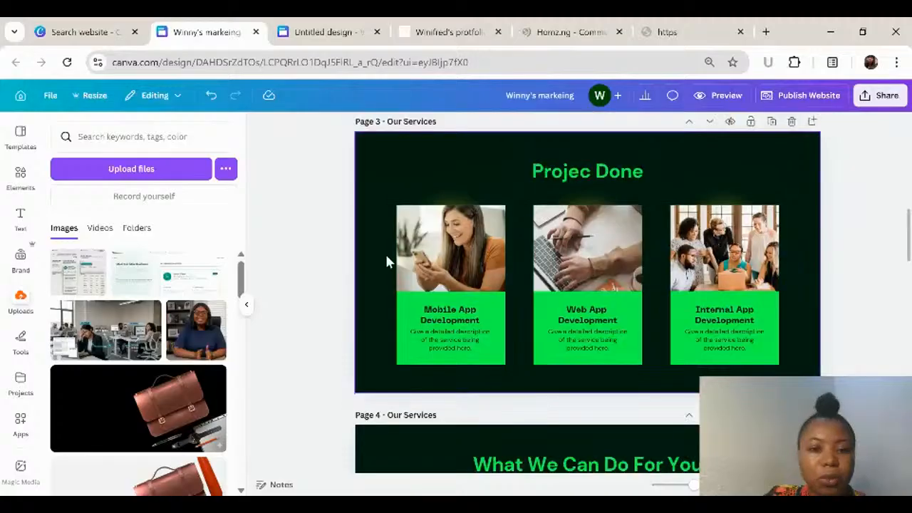
{"action": "left_click", "coordinate": [386, 254]}
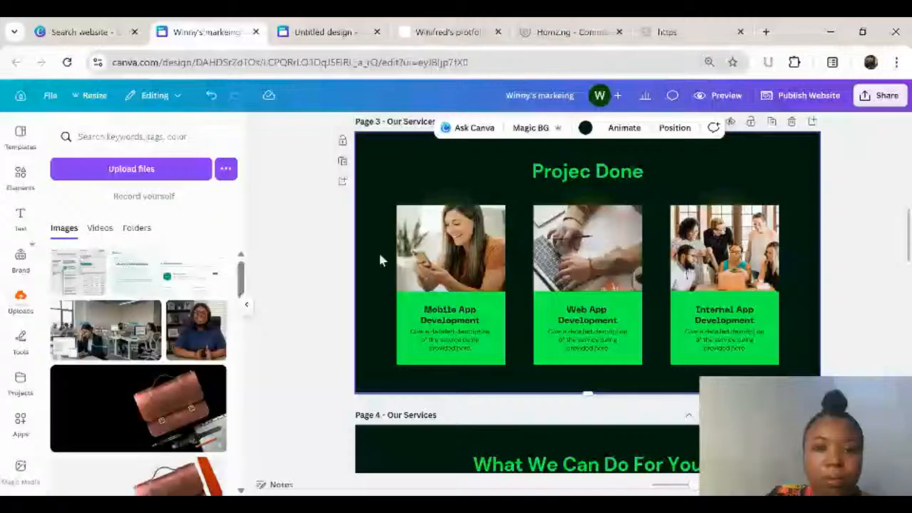
{"action": "left_click", "coordinate": [343, 162]}
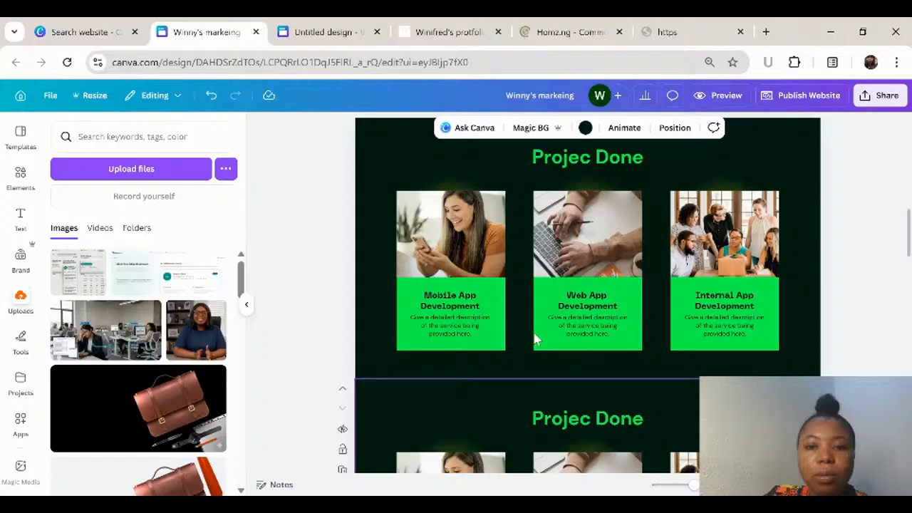
Step: Correct the heading of the lower, duplicated section on page 3 to "Project Done"
{"action": "scroll", "coordinate": [442, 247], "scroll_direction": "up", "scroll_amount": 4}
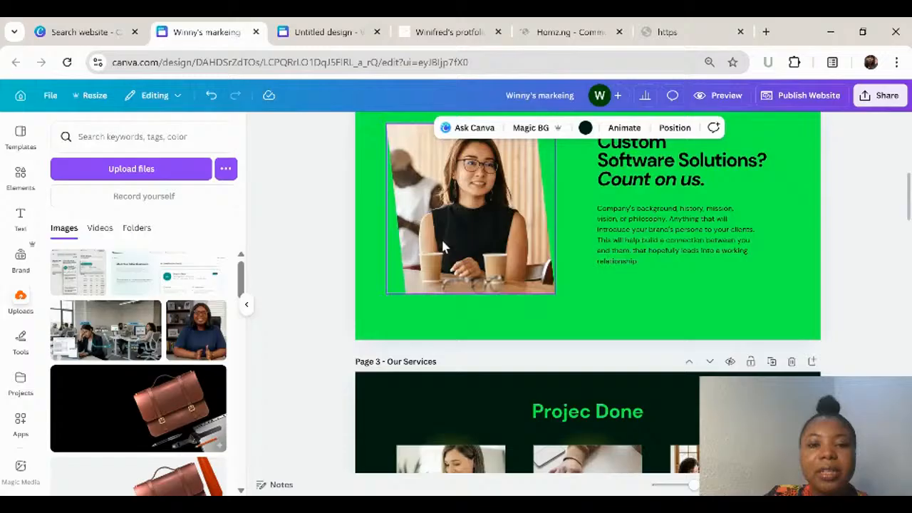
{"action": "scroll", "coordinate": [442, 246], "scroll_direction": "down", "scroll_amount": 6}
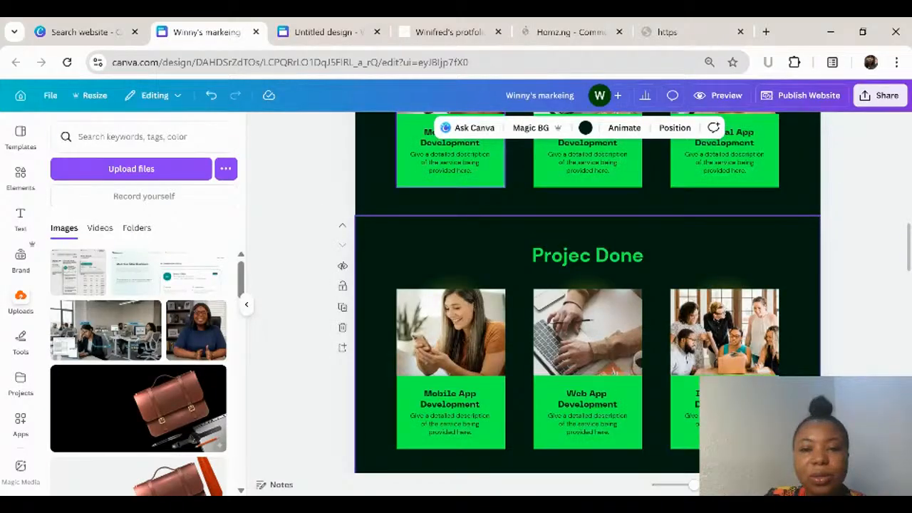
{"action": "left_click", "coordinate": [587, 255]}
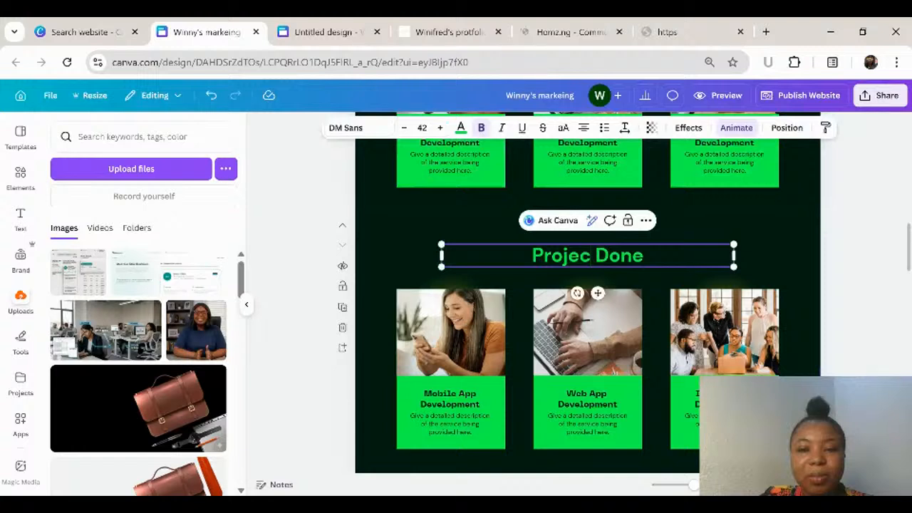
{"action": "scroll", "coordinate": [591, 213], "scroll_direction": "down", "scroll_amount": 1}
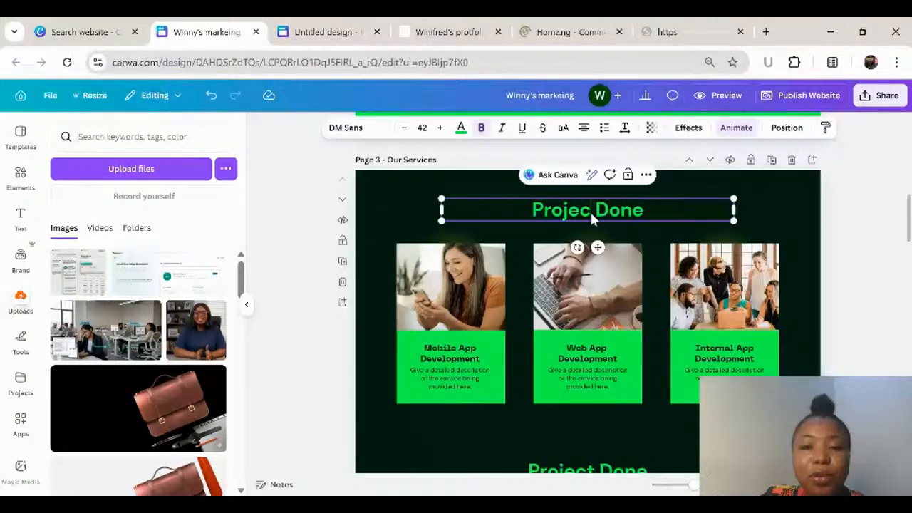
{"action": "type", "text": "t"}
Step: Set the background of the lower "Project Done" section to the green gradient from the Paymable brand colours
{"action": "left_click", "coordinate": [389, 189]}
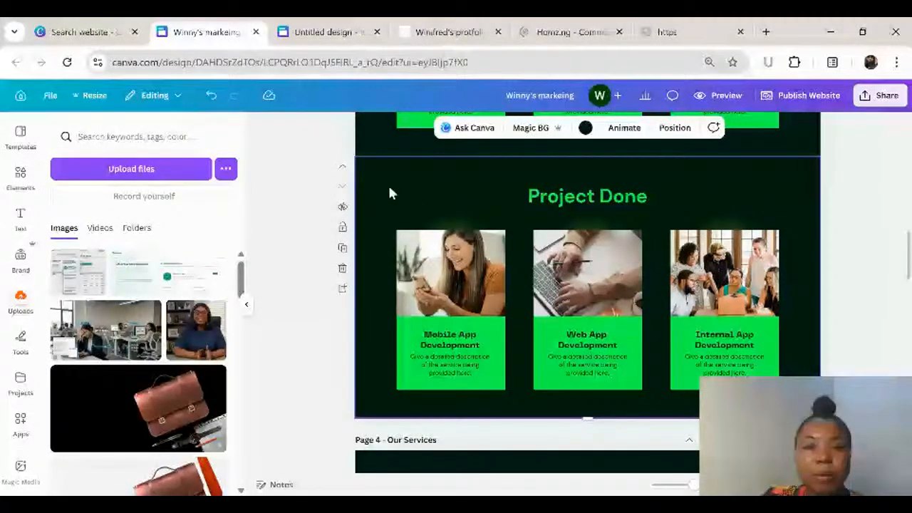
{"action": "left_click", "coordinate": [585, 128]}
{"action": "left_click", "coordinate": [190, 212]}
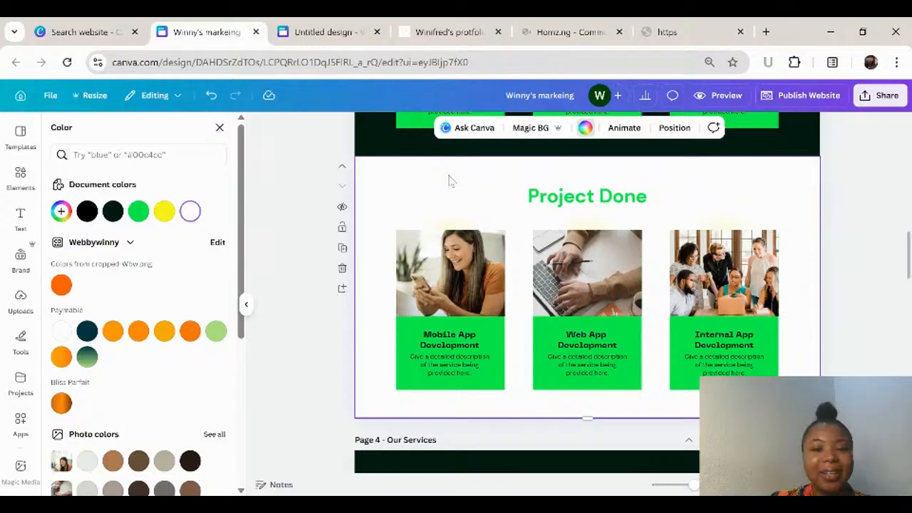
{"action": "left_click", "coordinate": [87, 356]}
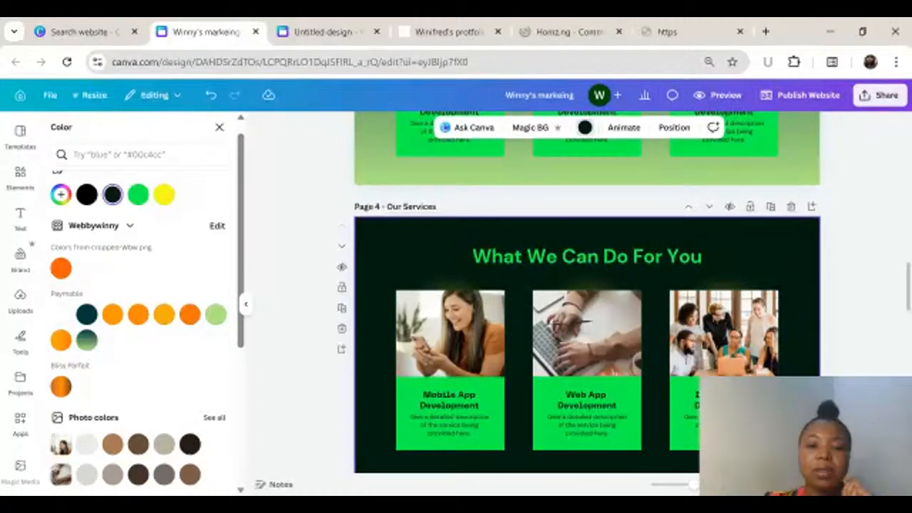
Step: Replace the About Us heading on page 2 with "Custom Marketing Strategy For Your Business"
{"action": "scroll", "coordinate": [450, 328], "scroll_direction": "down", "scroll_amount": 1}
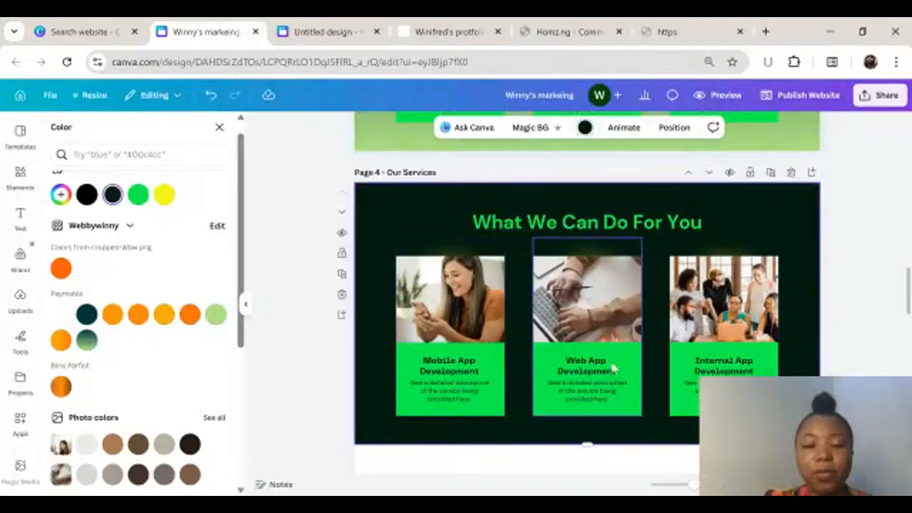
{"action": "scroll", "coordinate": [613, 367], "scroll_direction": "up", "scroll_amount": 15}
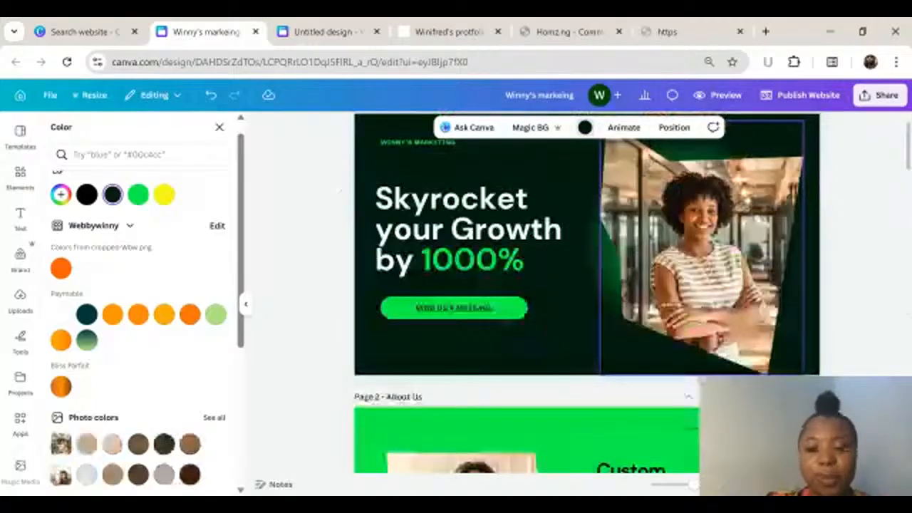
{"action": "scroll", "coordinate": [628, 391], "scroll_direction": "down", "scroll_amount": 3}
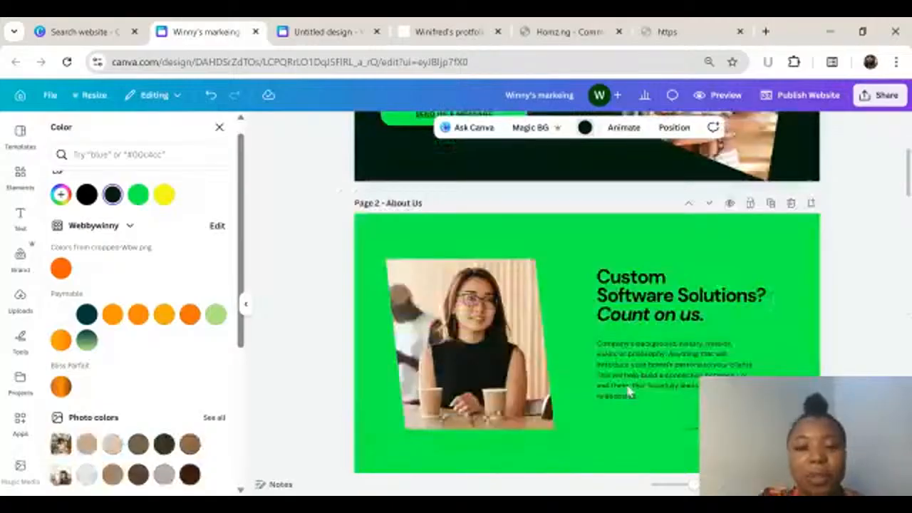
{"action": "scroll", "coordinate": [628, 390], "scroll_direction": "up", "scroll_amount": 1}
{"action": "left_click", "coordinate": [637, 356]}
{"action": "double_click", "coordinate": [645, 356]}
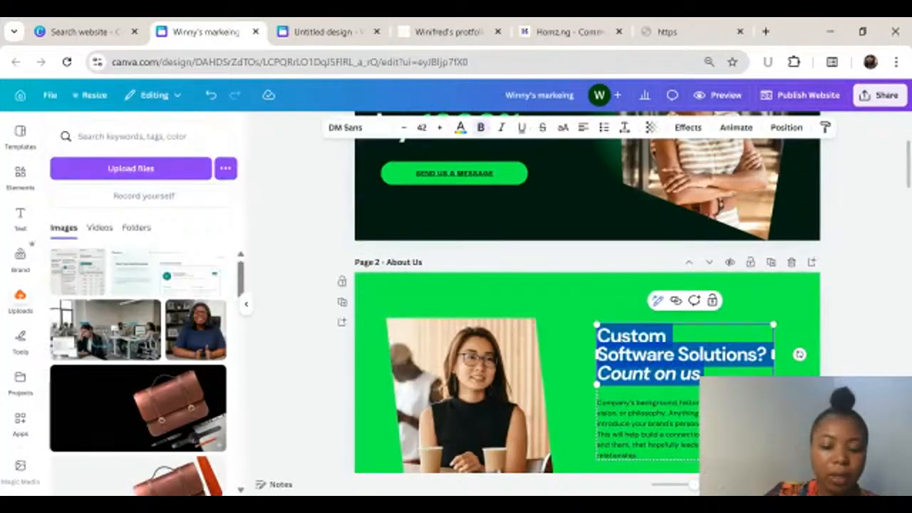
{"action": "type", "text": "Custom"}
{"action": "key", "text": "BackSpace"}
{"action": "key", "text": "BackSpace"}
{"action": "type", "text": "to"}
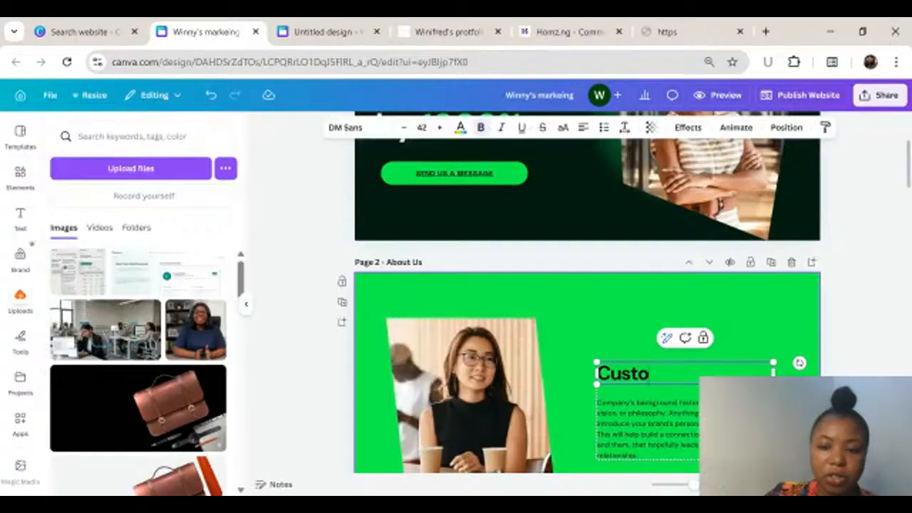
{"action": "type", "text": "m Marketing S"}
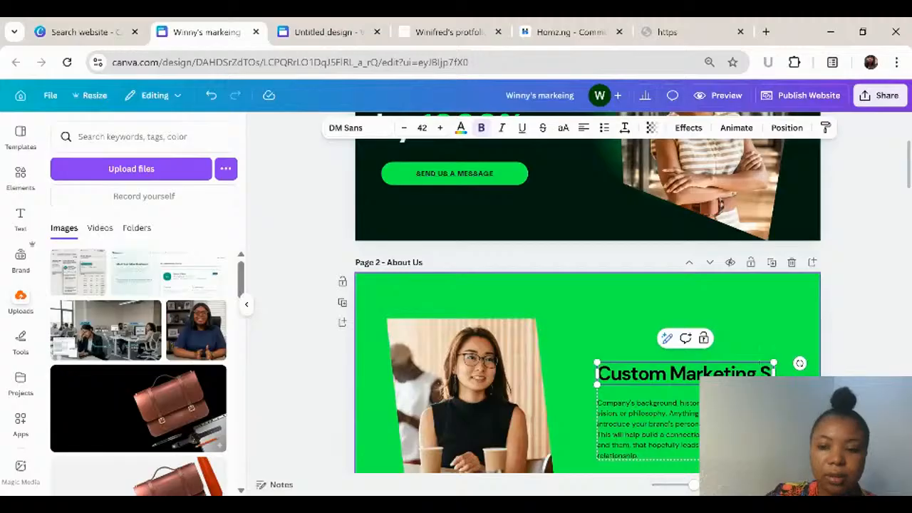
{"action": "type", "text": "traeg"}
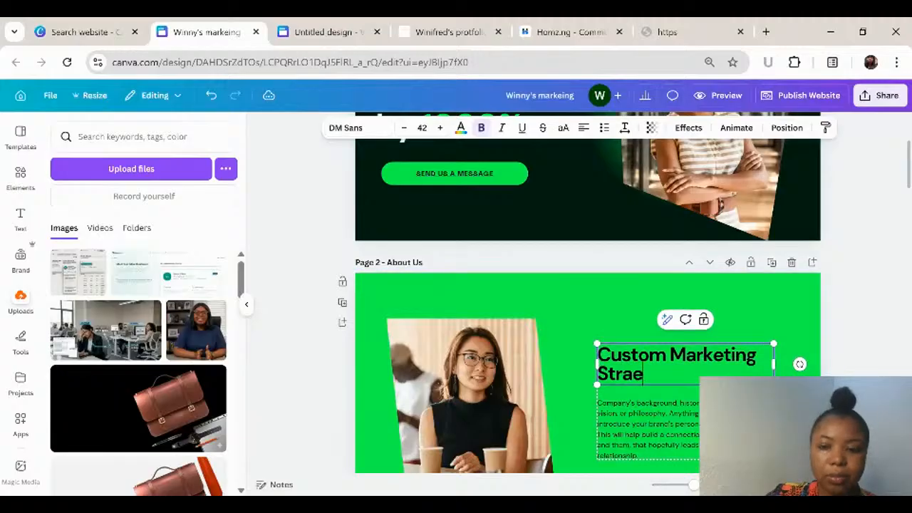
{"action": "key", "text": "BackSpace"}
{"action": "key", "text": "BackSpace"}
{"action": "type", "text": "tegy For Your Business"}
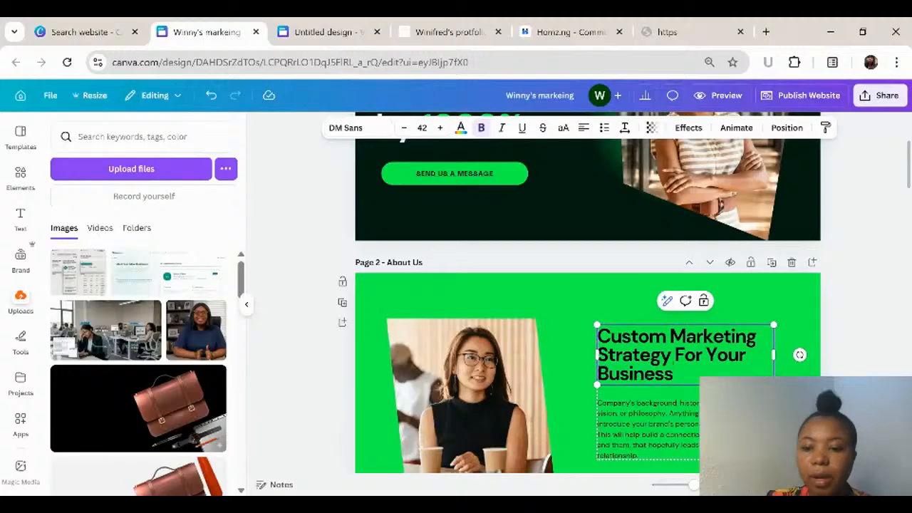
Step: Change the "Mobile App Development" card title in the upper section of page 3 to "SEO Optimization"
{"action": "scroll", "coordinate": [587, 320], "scroll_direction": "down", "scroll_amount": 4}
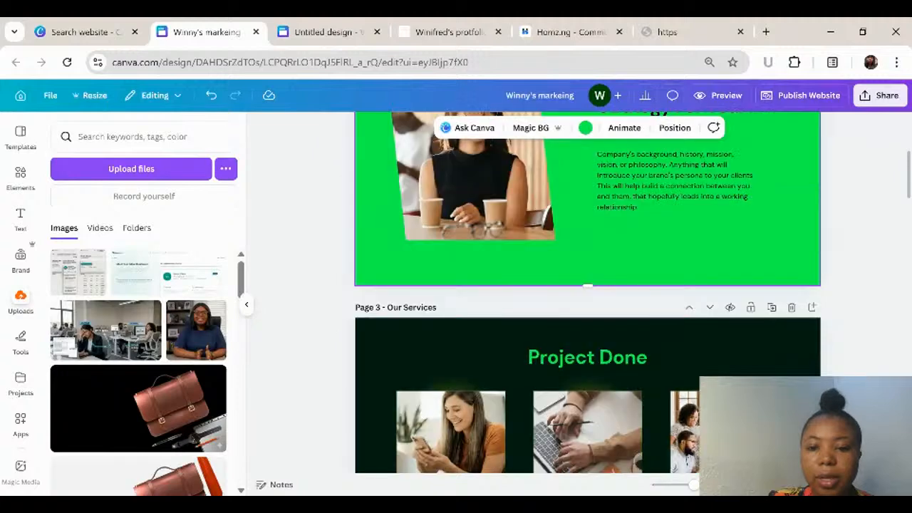
{"action": "scroll", "coordinate": [447, 231], "scroll_direction": "down", "scroll_amount": 4}
{"action": "double_click", "coordinate": [448, 227]}
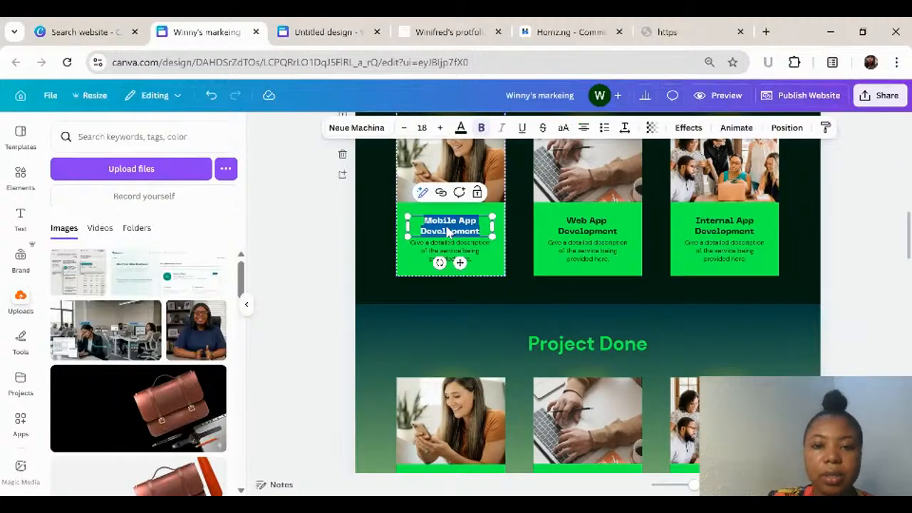
{"action": "type", "text": "SEO"}
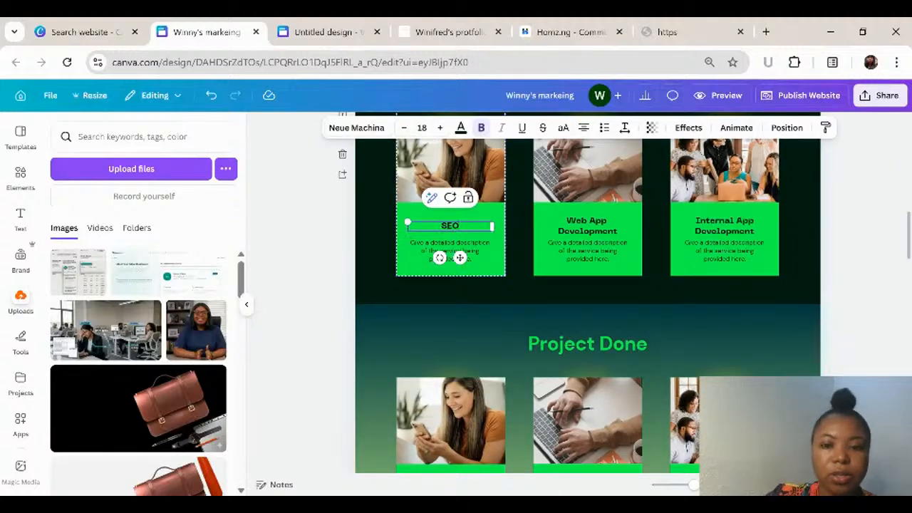
{"action": "type", "text": " Optimization"}
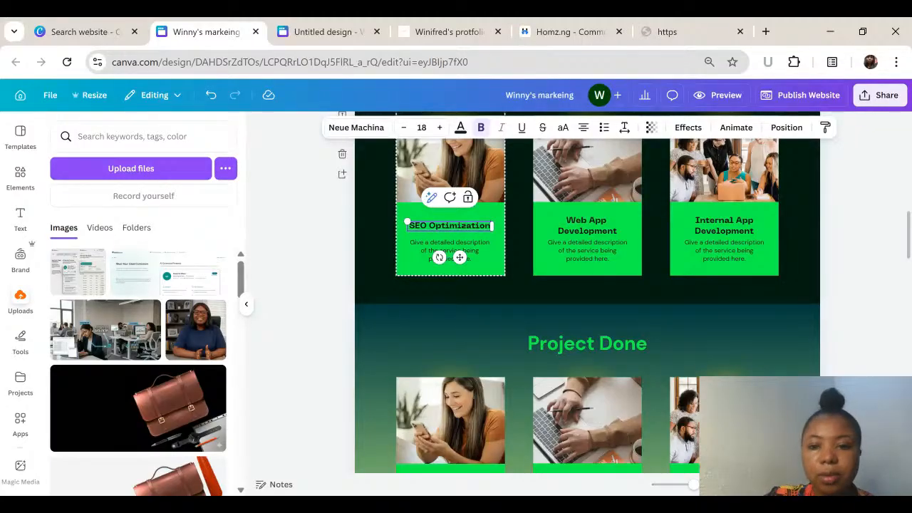
Step: Change the "Web App Development" card title in the upper section of page 3 to "Facebook Ads"
{"action": "left_click", "coordinate": [593, 222]}
{"action": "double_click", "coordinate": [593, 224]}
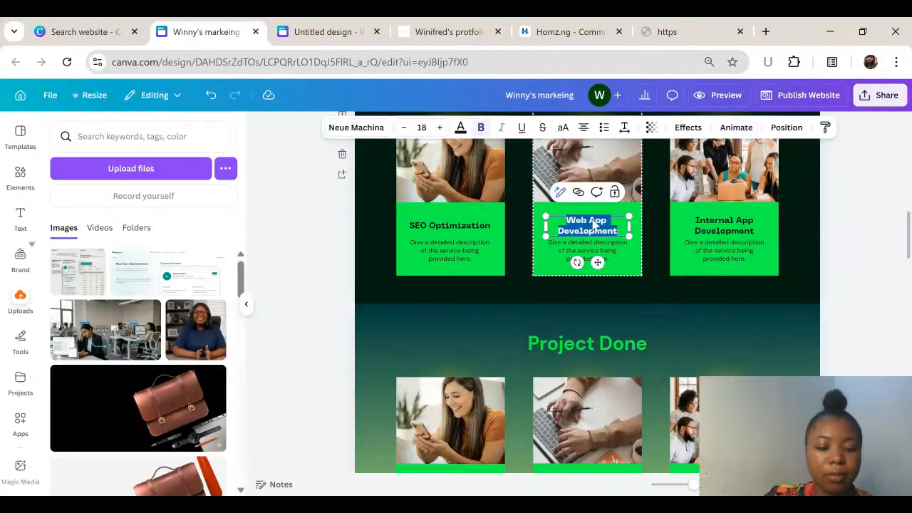
{"action": "type", "text": "Facebook"}
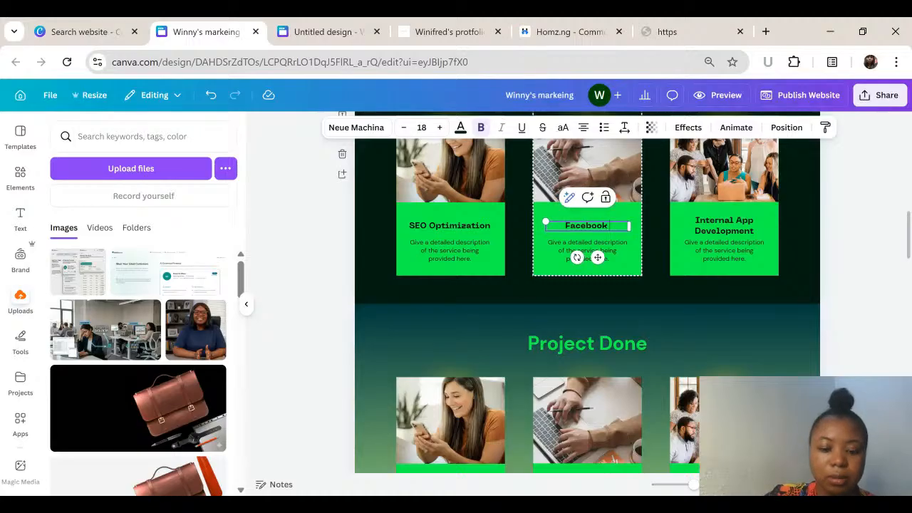
{"action": "type", "text": " Ads"}
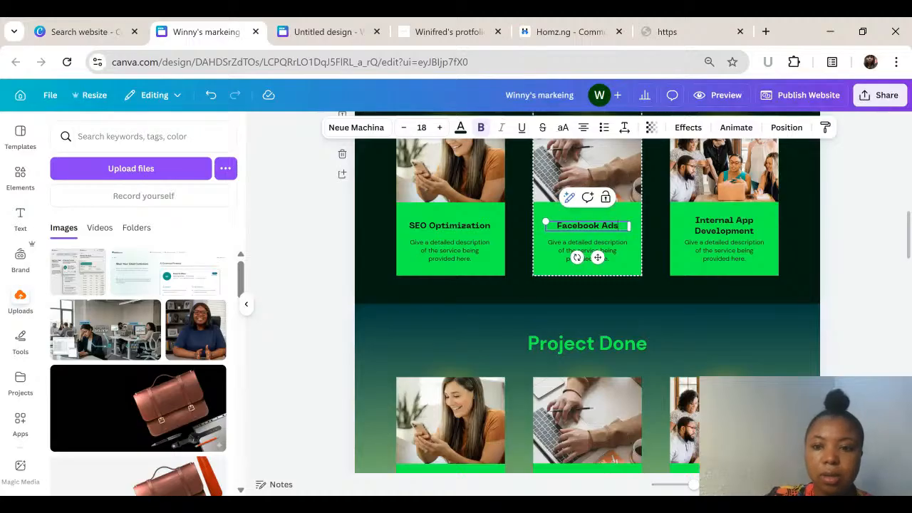
Step: Change the "Internal App Development" card title in the upper section of page 3 to "Email marketing"
{"action": "left_click", "coordinate": [734, 227]}
{"action": "double_click", "coordinate": [735, 229]}
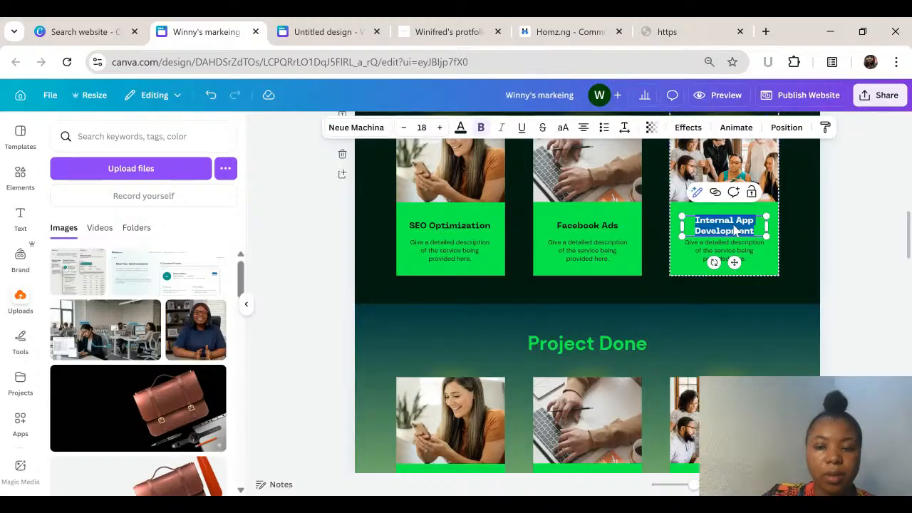
{"action": "type", "text": "Em"}
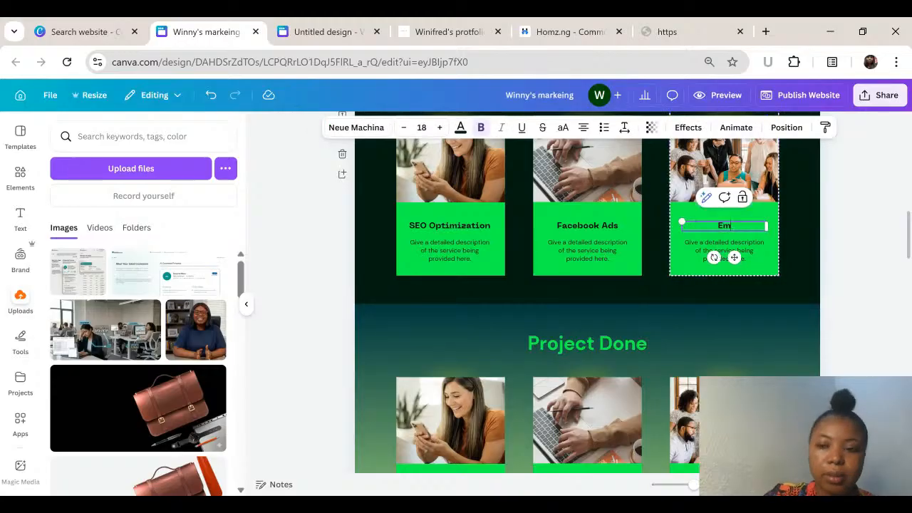
{"action": "type", "text": "ail marketing"}
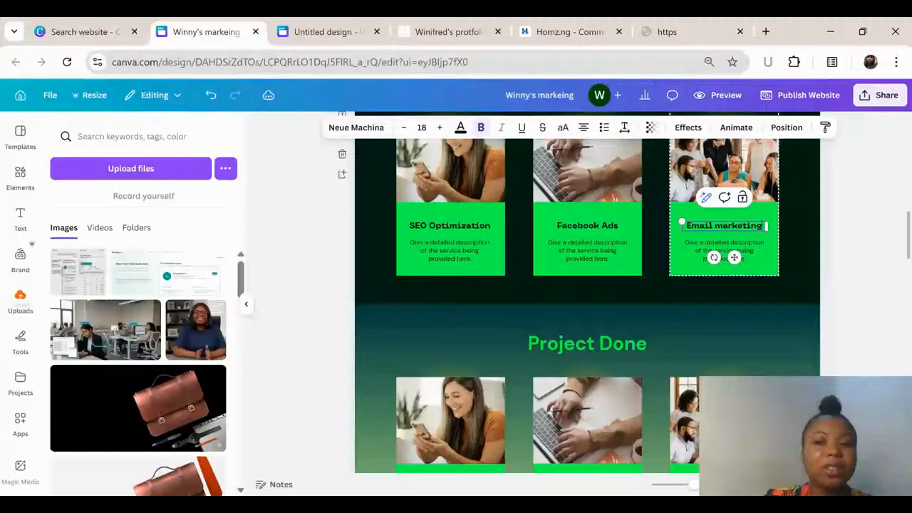
{"action": "left_click", "coordinate": [588, 243]}
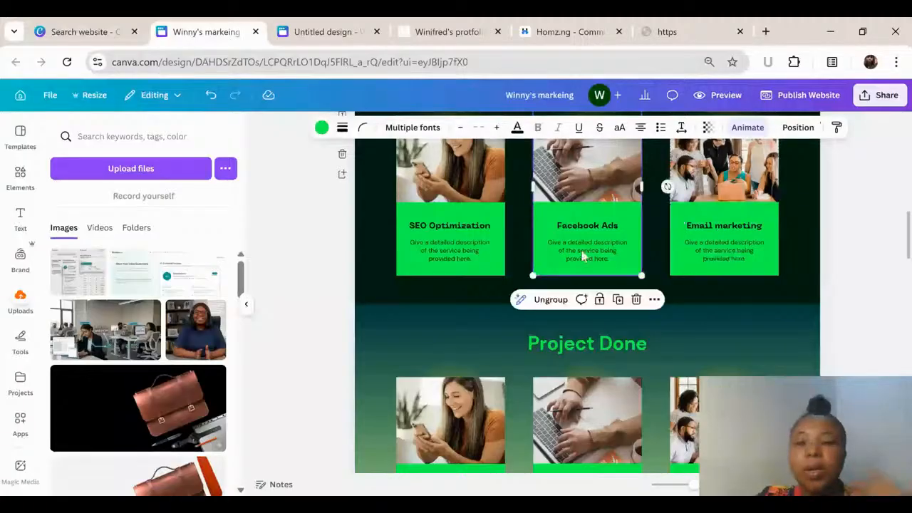
Step: Delete the "Client-first thinking, future-forward technology" photo section below Client Feedback
{"action": "scroll", "coordinate": [582, 256], "scroll_direction": "down", "scroll_amount": 1}
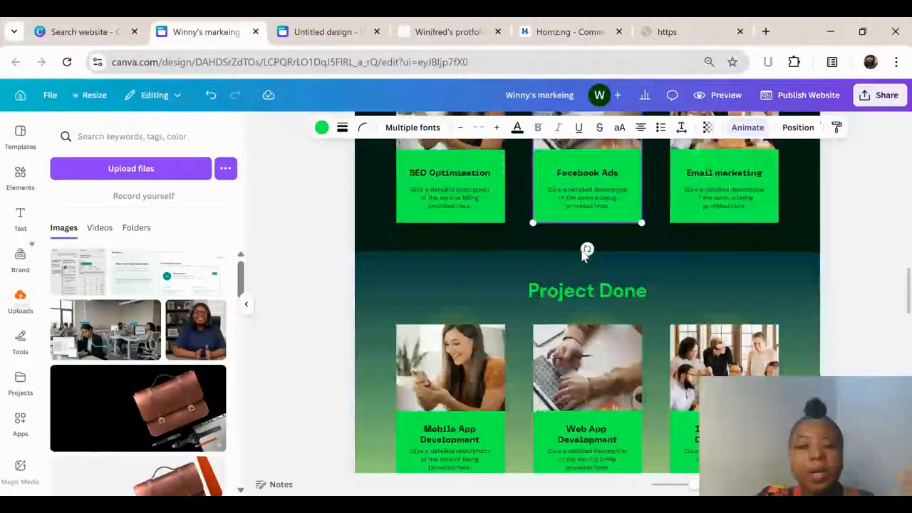
{"action": "scroll", "coordinate": [562, 278], "scroll_direction": "down", "scroll_amount": 5}
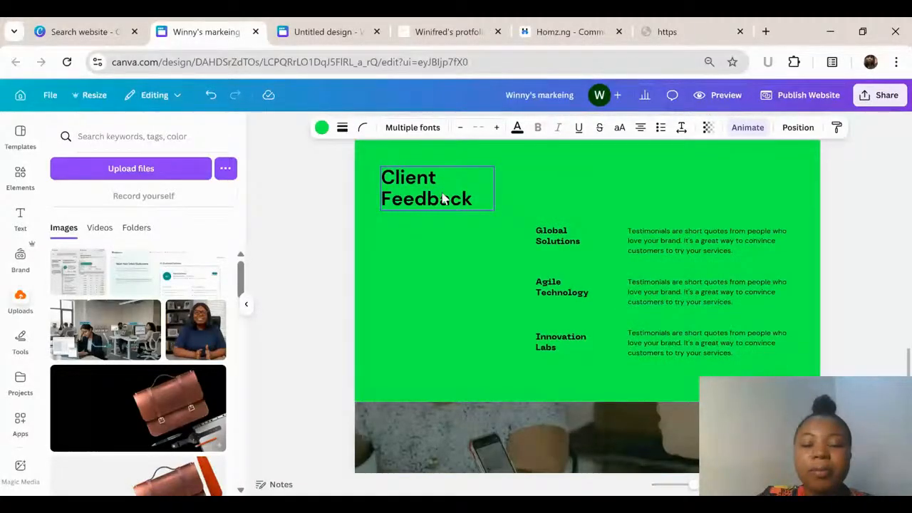
{"action": "scroll", "coordinate": [442, 198], "scroll_direction": "down", "scroll_amount": 4}
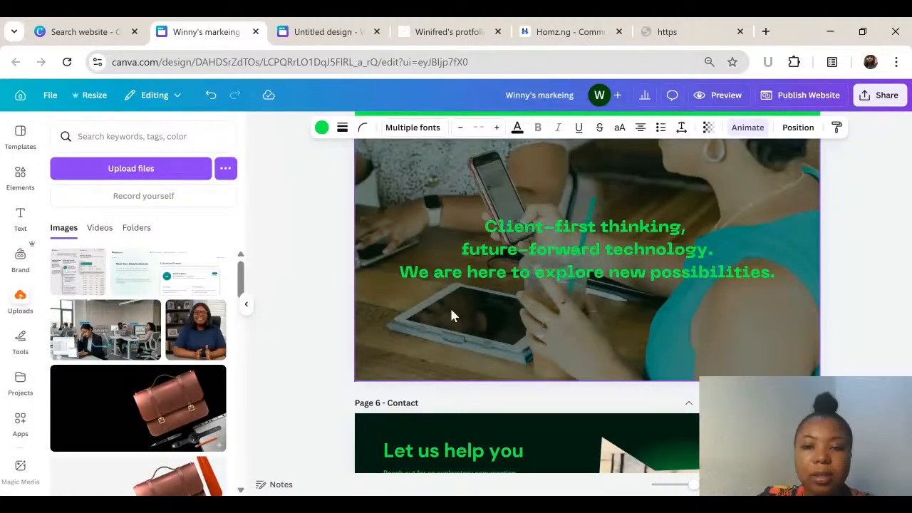
{"action": "scroll", "coordinate": [449, 315], "scroll_direction": "up", "scroll_amount": 2}
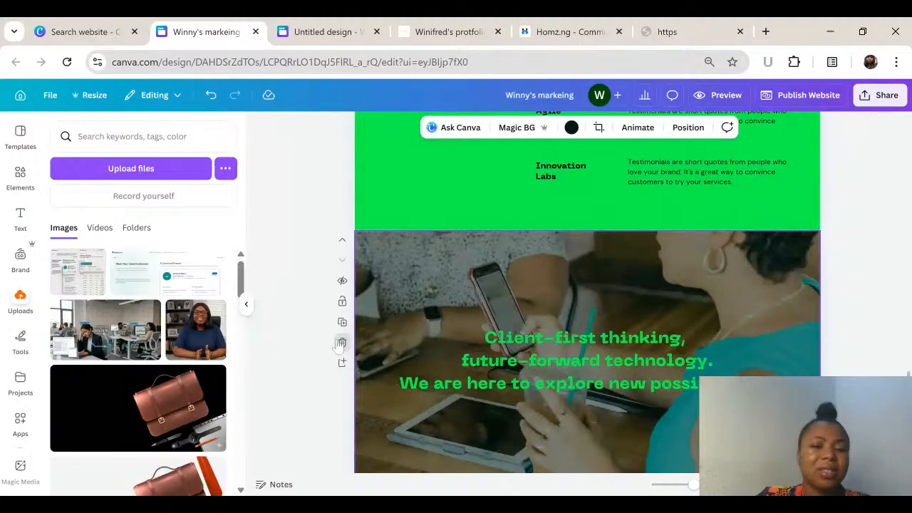
{"action": "left_click", "coordinate": [341, 343]}
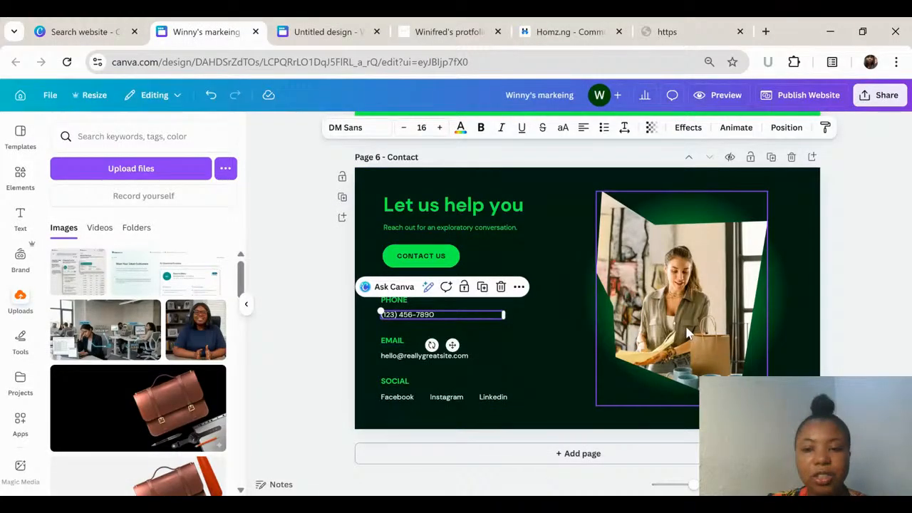
Step: Select the framed photo of the woman on the Contact page
{"action": "left_click", "coordinate": [688, 332]}
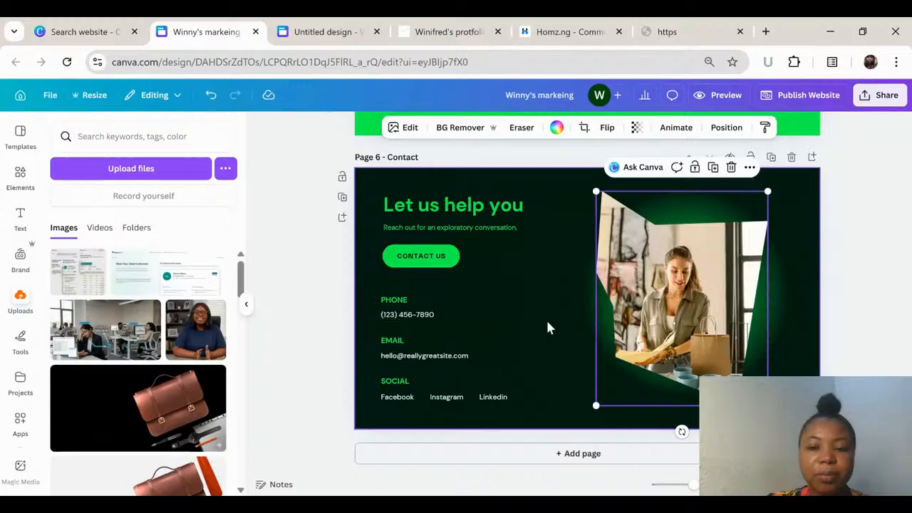